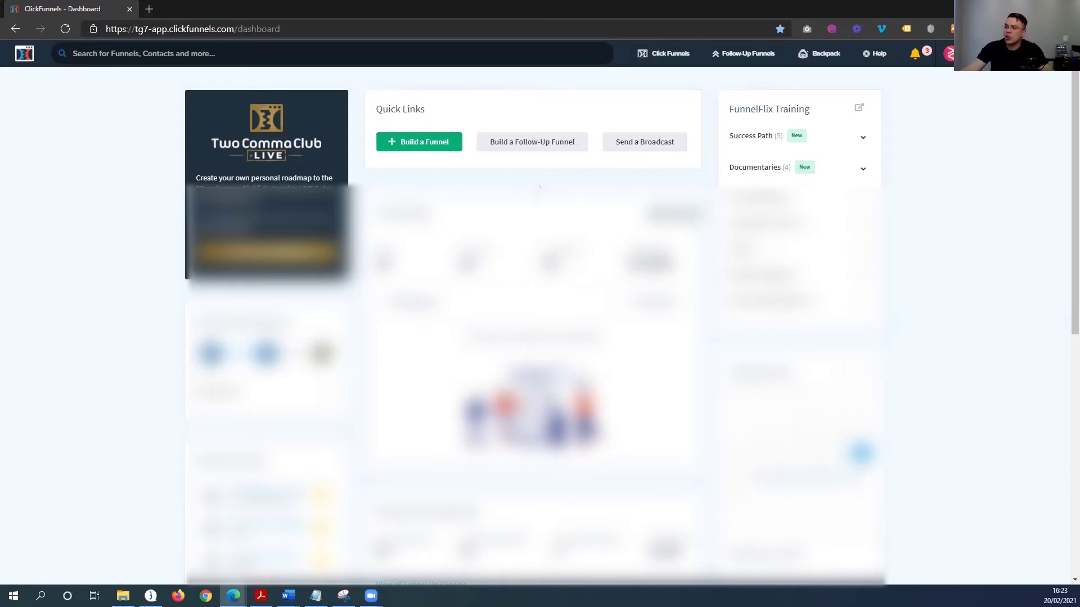
Step: Build a new Collect Emails funnel named "Youtube" with the existing group tag YOUTUBE
{"action": "left_click", "coordinate": [426, 146]}
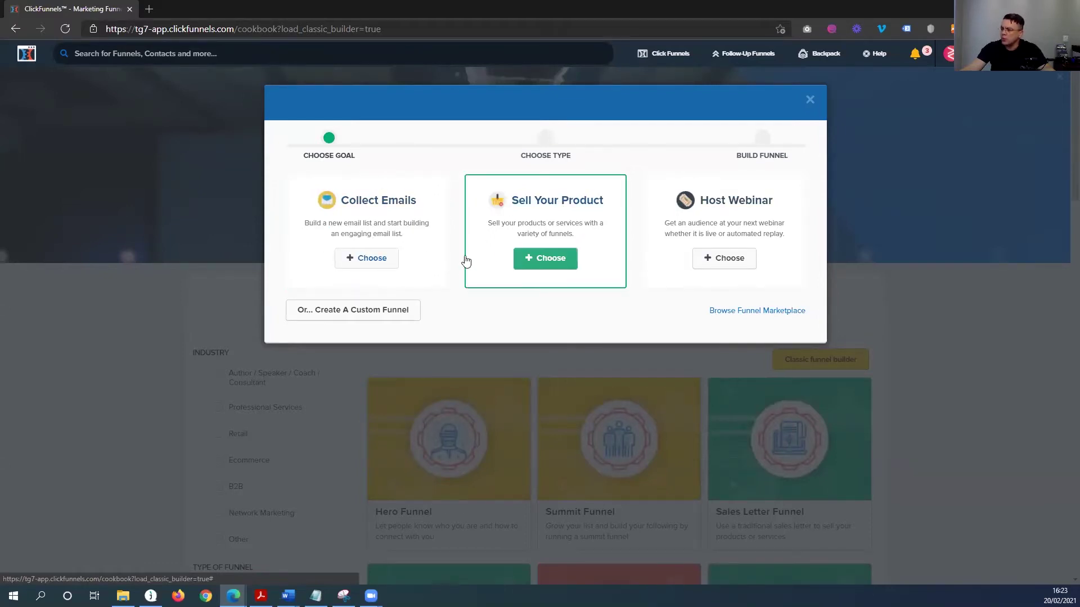
{"action": "left_click", "coordinate": [369, 260]}
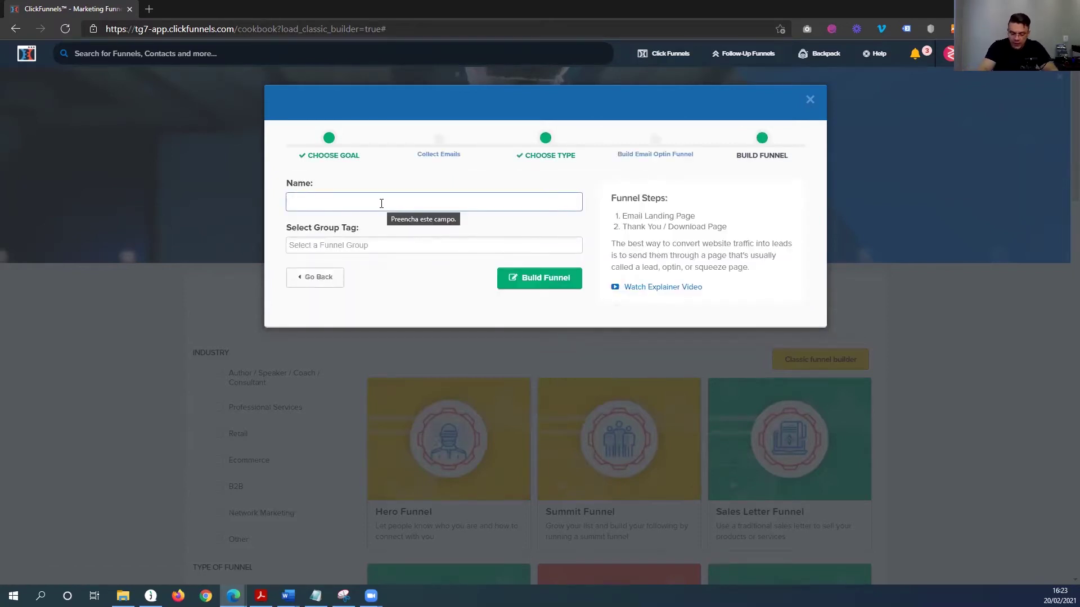
{"action": "type", "text": "Youtube"}
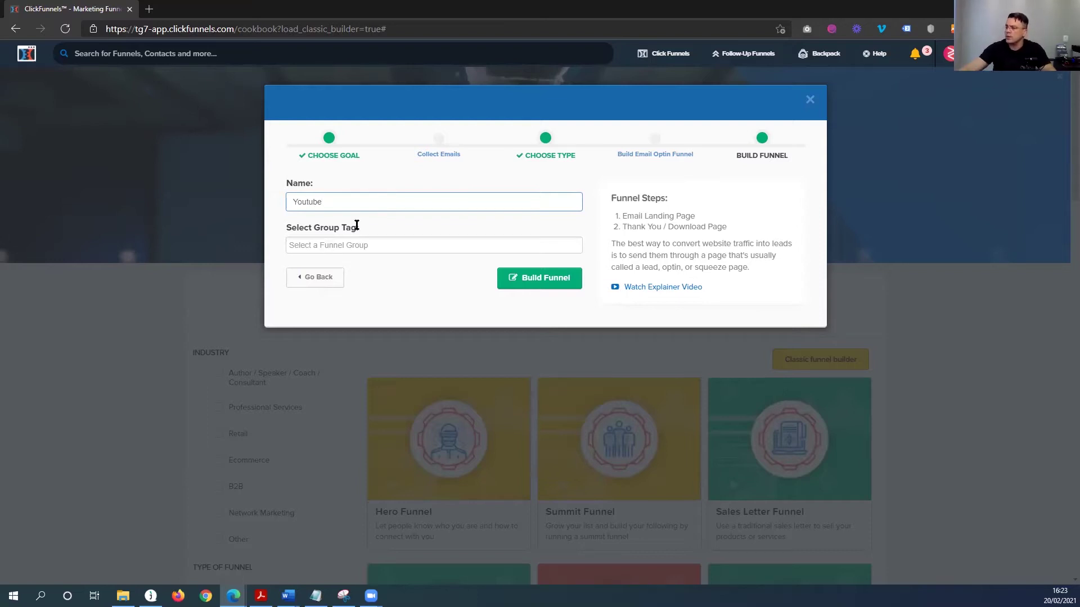
{"action": "left_click", "coordinate": [397, 248]}
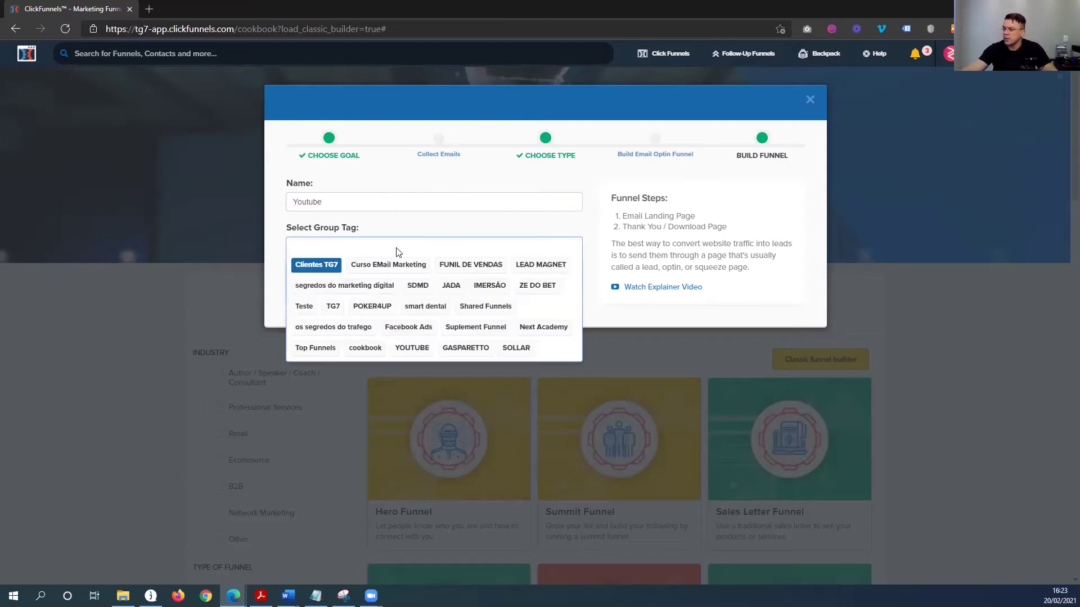
{"action": "type", "text": "youtube"}
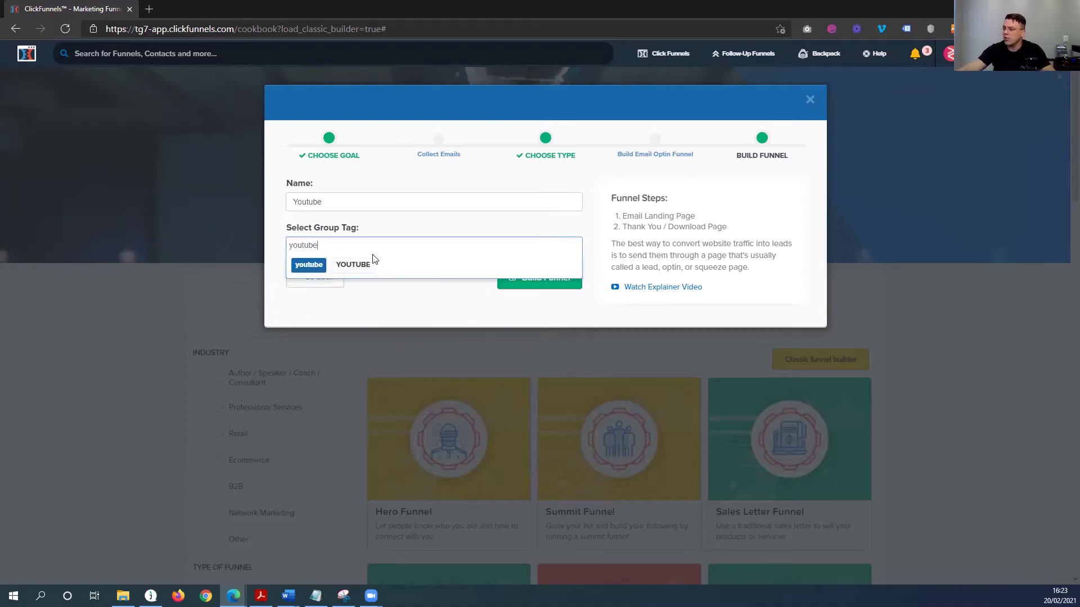
{"action": "left_click", "coordinate": [365, 262]}
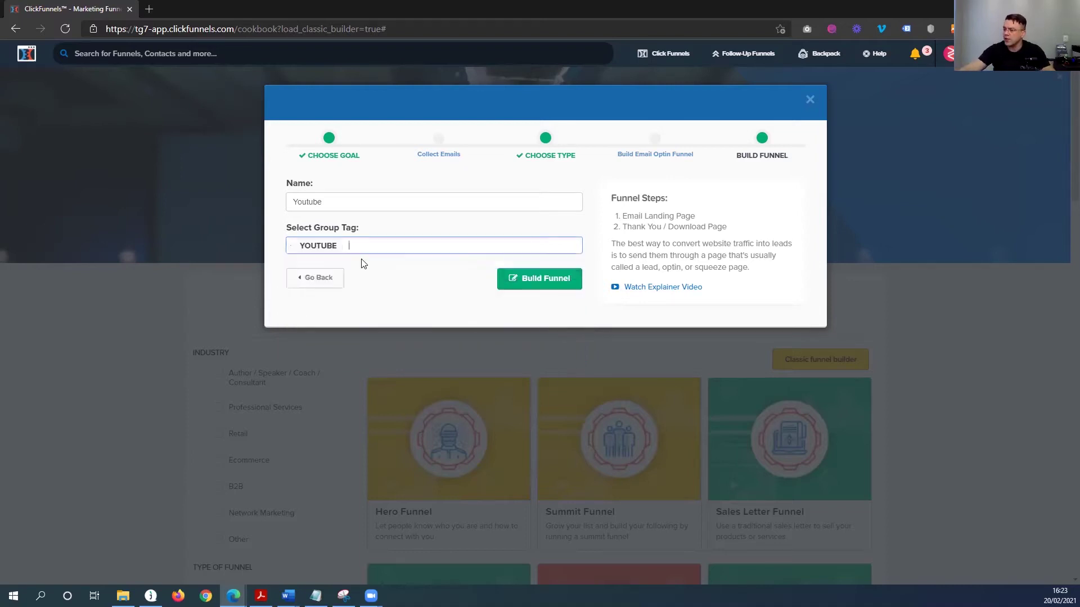
{"action": "left_click", "coordinate": [554, 285]}
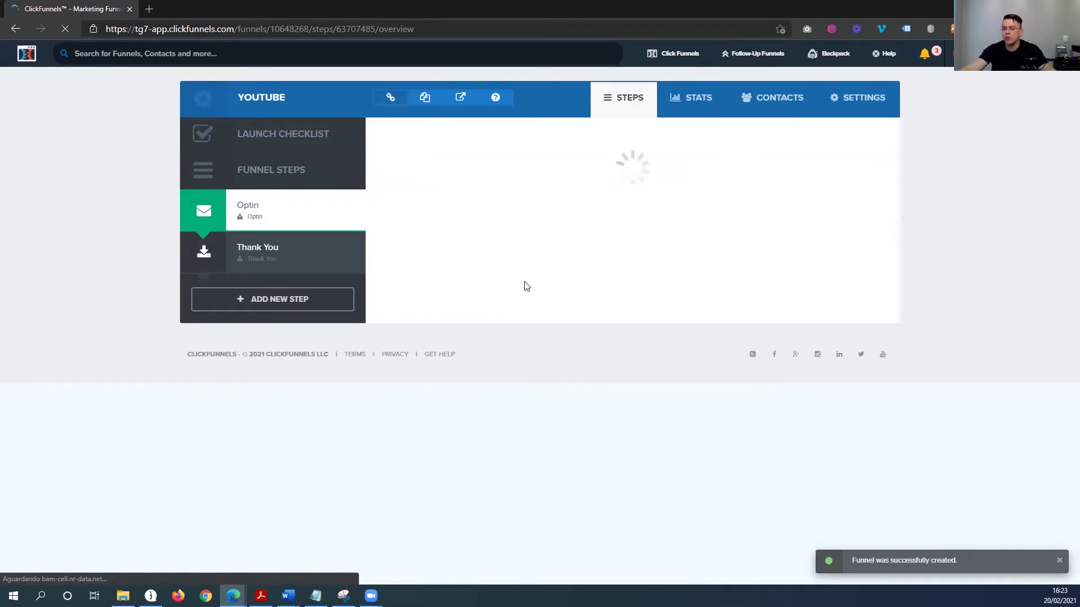
Step: Apply the Dark Local Lander template to the funnel's Optin step
{"action": "mouse_move", "coordinate": [383, 292]}
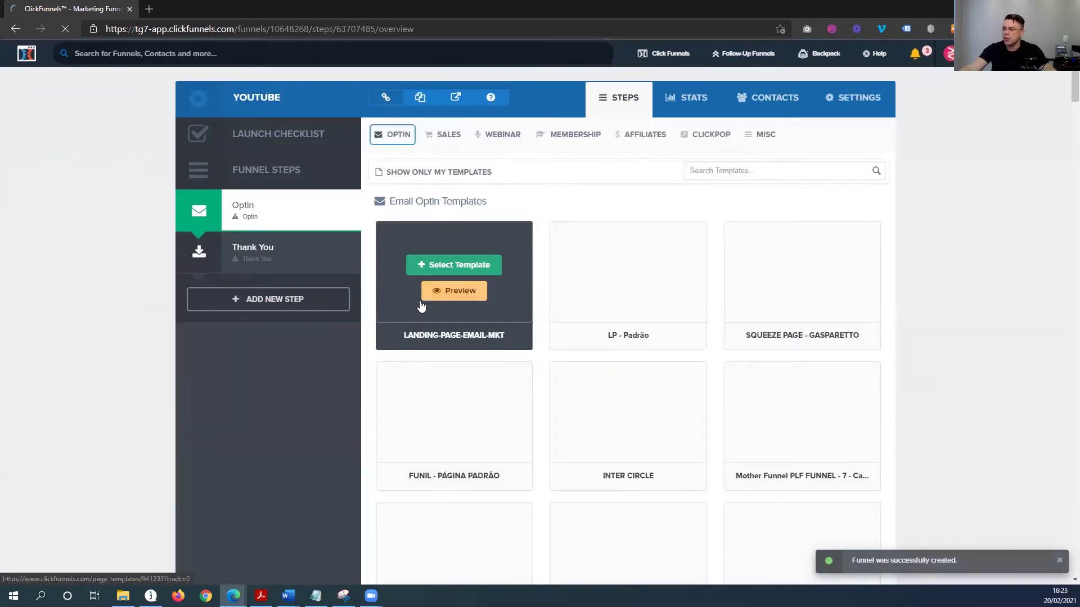
{"action": "mouse_move", "coordinate": [504, 410]}
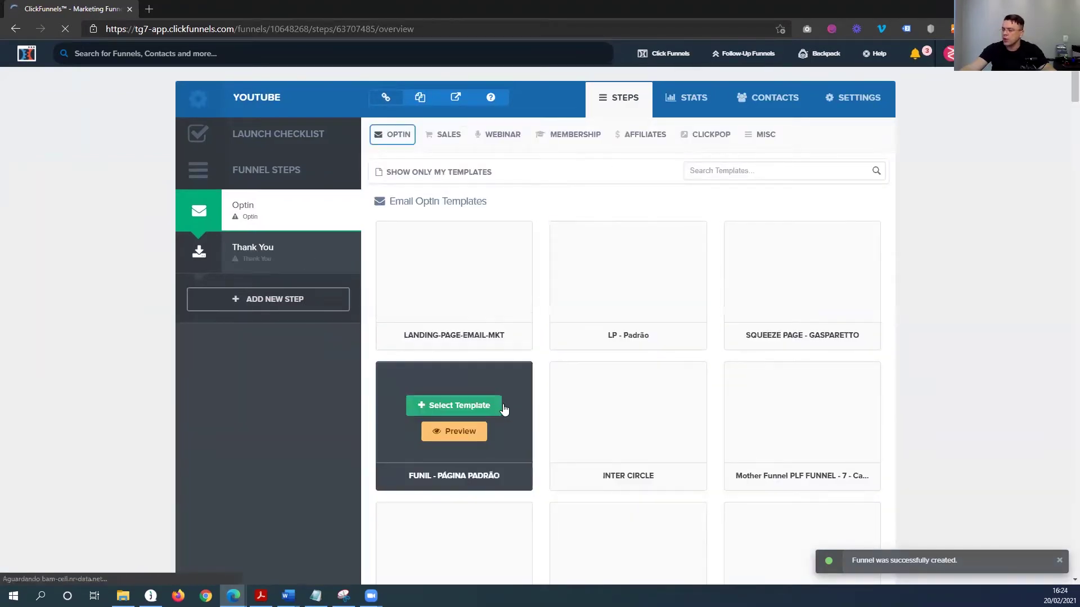
{"action": "scroll", "coordinate": [728, 330], "scroll_direction": "down", "scroll_amount": 3}
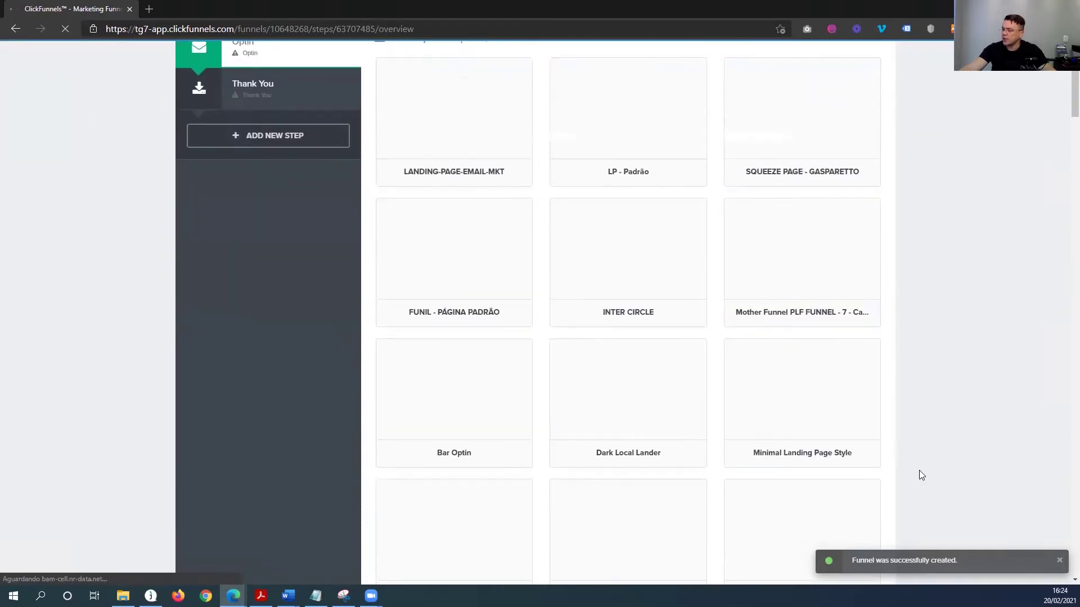
{"action": "scroll", "coordinate": [639, 376], "scroll_direction": "up", "scroll_amount": 3}
{"action": "scroll", "coordinate": [540, 316], "scroll_direction": "down", "scroll_amount": 3}
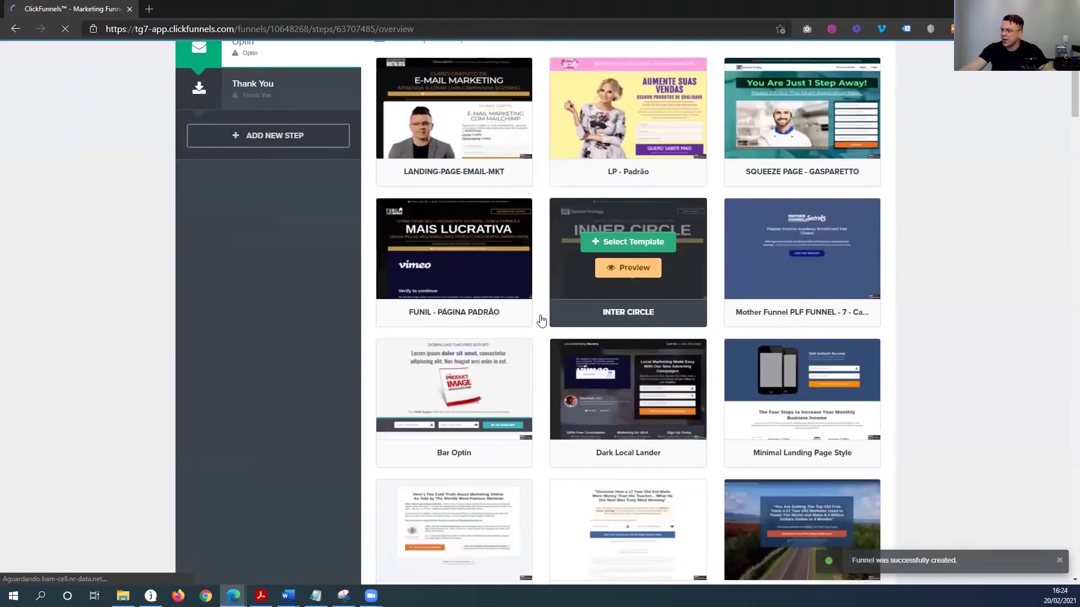
{"action": "scroll", "coordinate": [553, 317], "scroll_direction": "up", "scroll_amount": 3}
{"action": "scroll", "coordinate": [564, 316], "scroll_direction": "down", "scroll_amount": 3}
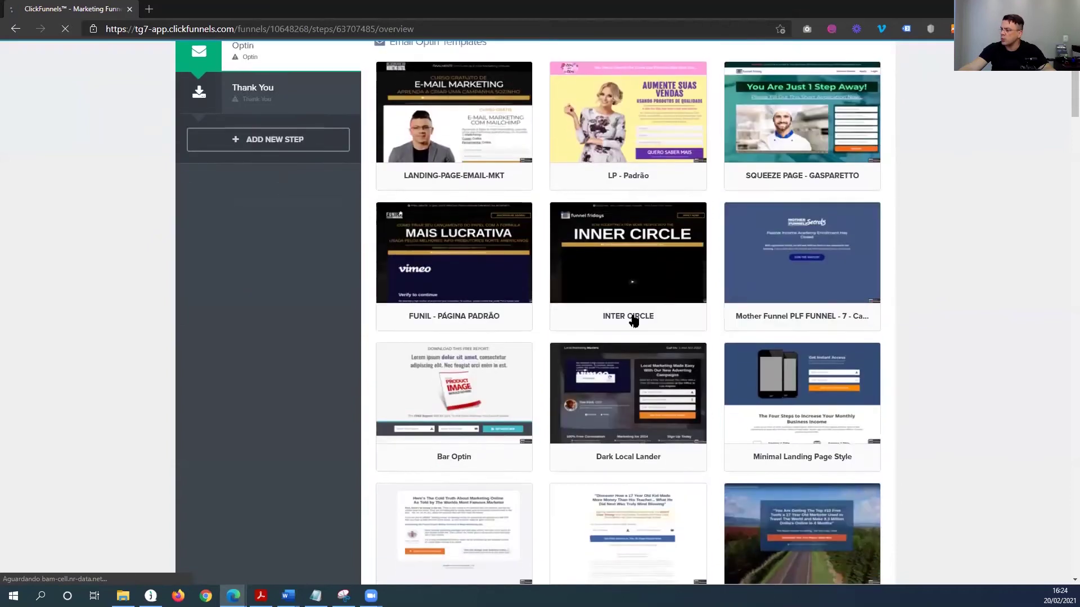
{"action": "scroll", "coordinate": [586, 361], "scroll_direction": "down", "scroll_amount": 3}
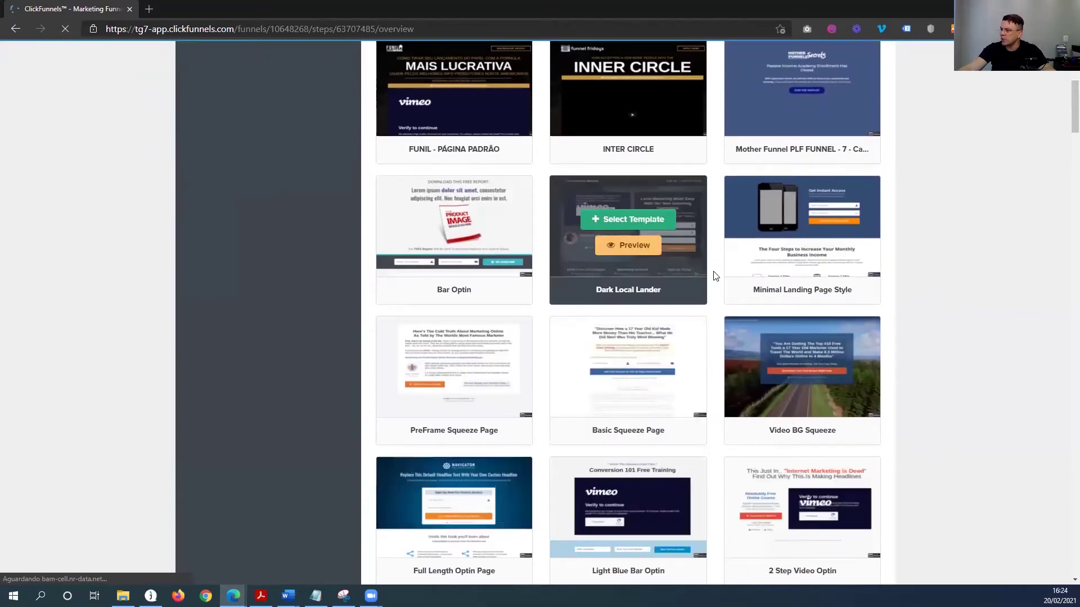
{"action": "left_click", "coordinate": [633, 221]}
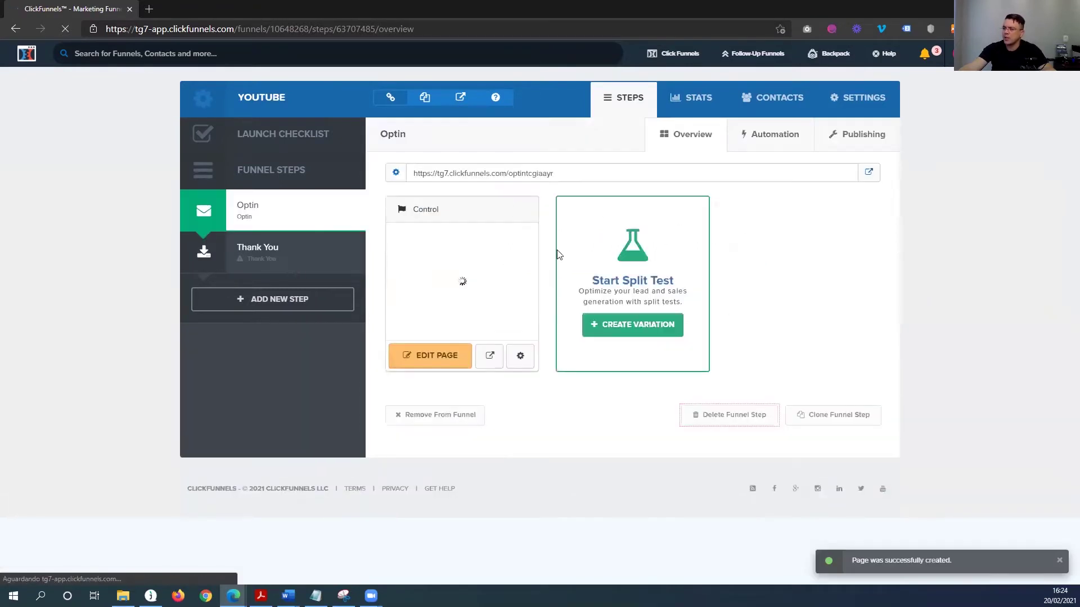
Step: Apply the 3 Step Thank You template to the funnel's Thank You step
{"action": "left_click", "coordinate": [266, 254]}
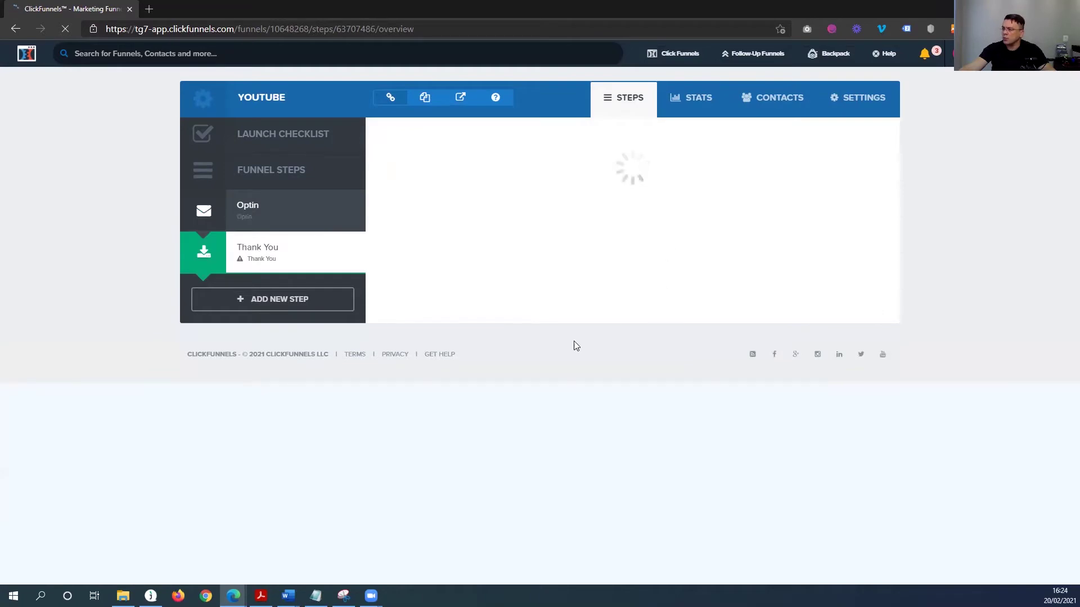
{"action": "scroll", "coordinate": [649, 318], "scroll_direction": "down", "scroll_amount": 2}
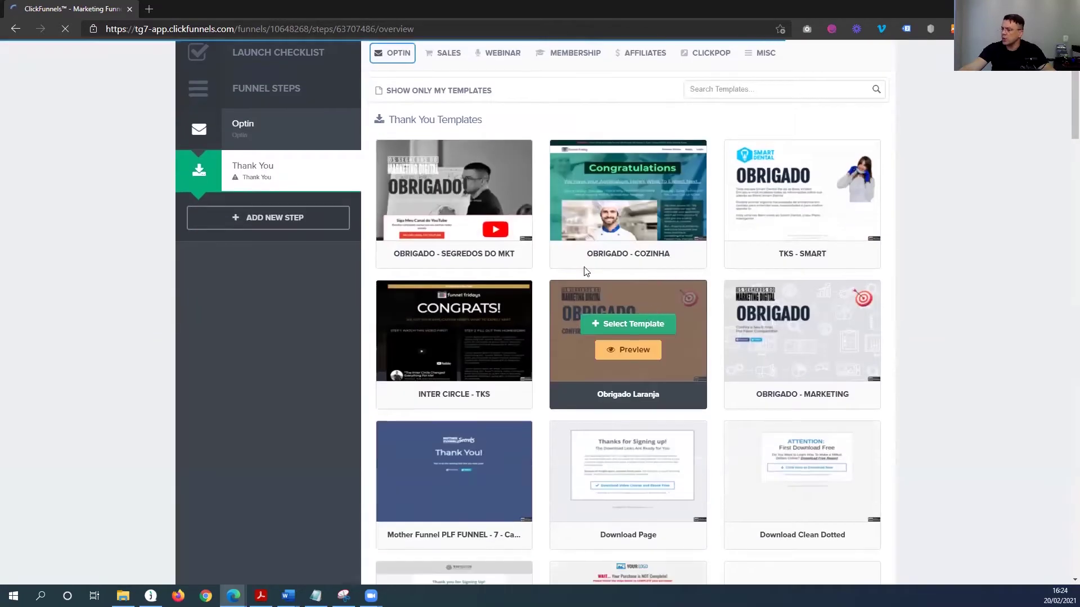
{"action": "scroll", "coordinate": [456, 191], "scroll_direction": "down", "scroll_amount": 4}
{"action": "scroll", "coordinate": [455, 281], "scroll_direction": "down", "scroll_amount": 2}
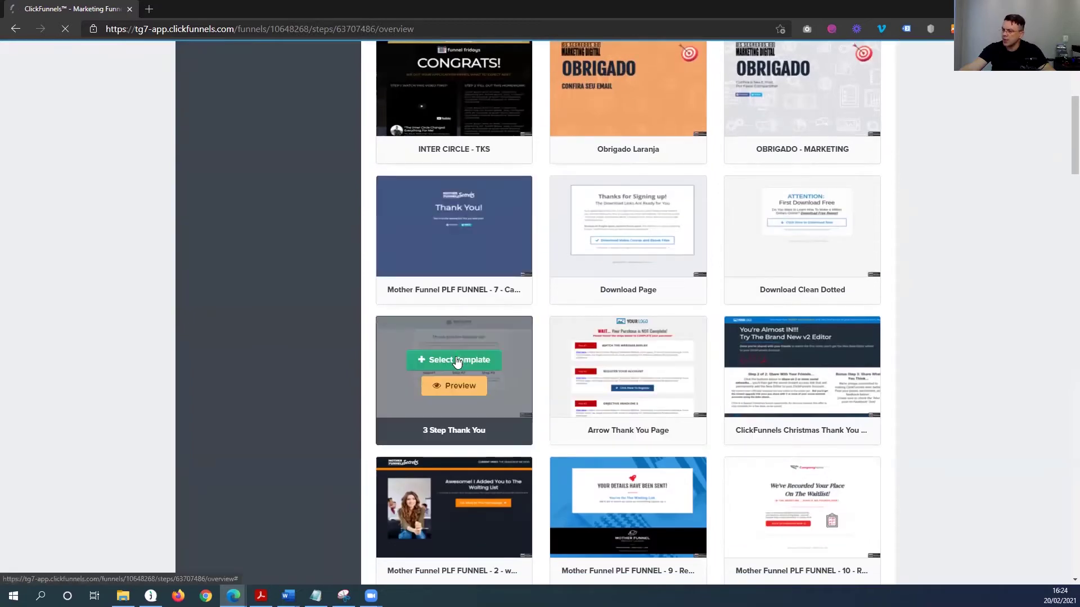
{"action": "left_click", "coordinate": [455, 361]}
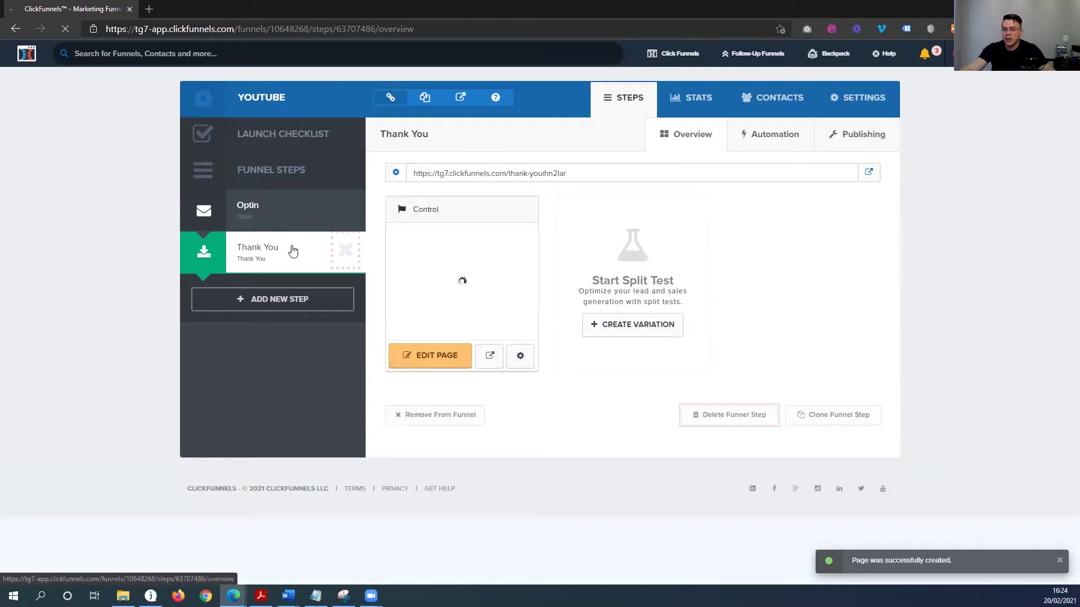
Step: Open the live Optin and Thank You pages of the funnel for preview
{"action": "left_click", "coordinate": [254, 206]}
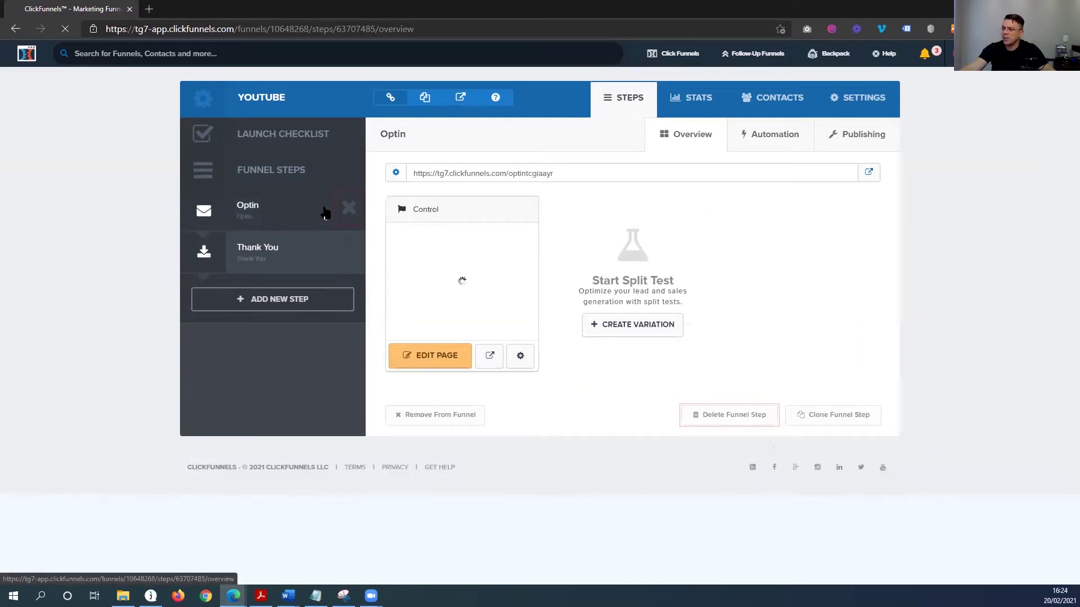
{"action": "left_click", "coordinate": [868, 176]}
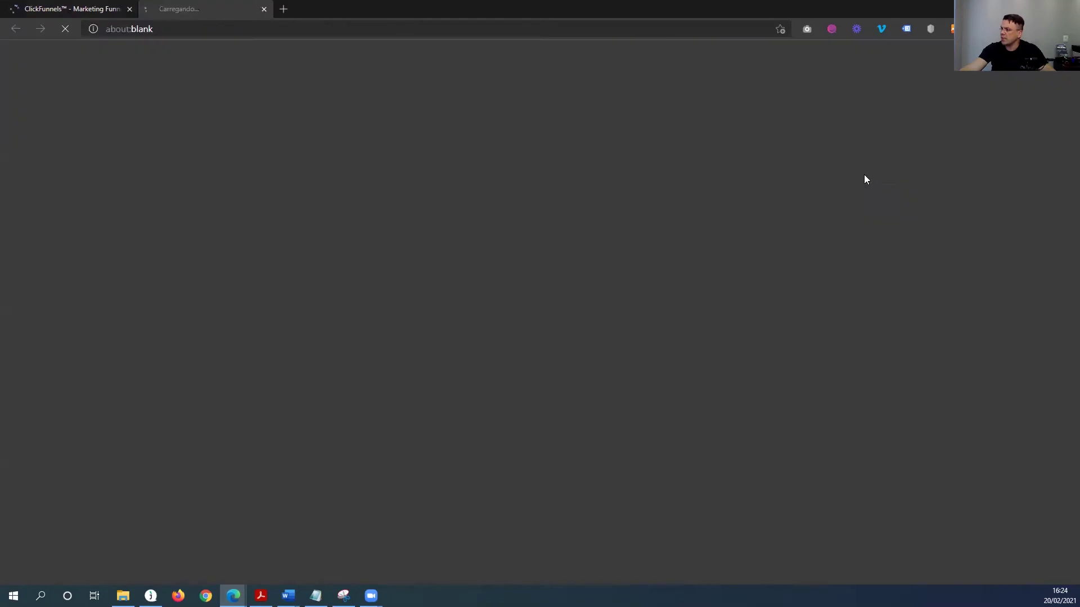
{"action": "left_click", "coordinate": [96, 9]}
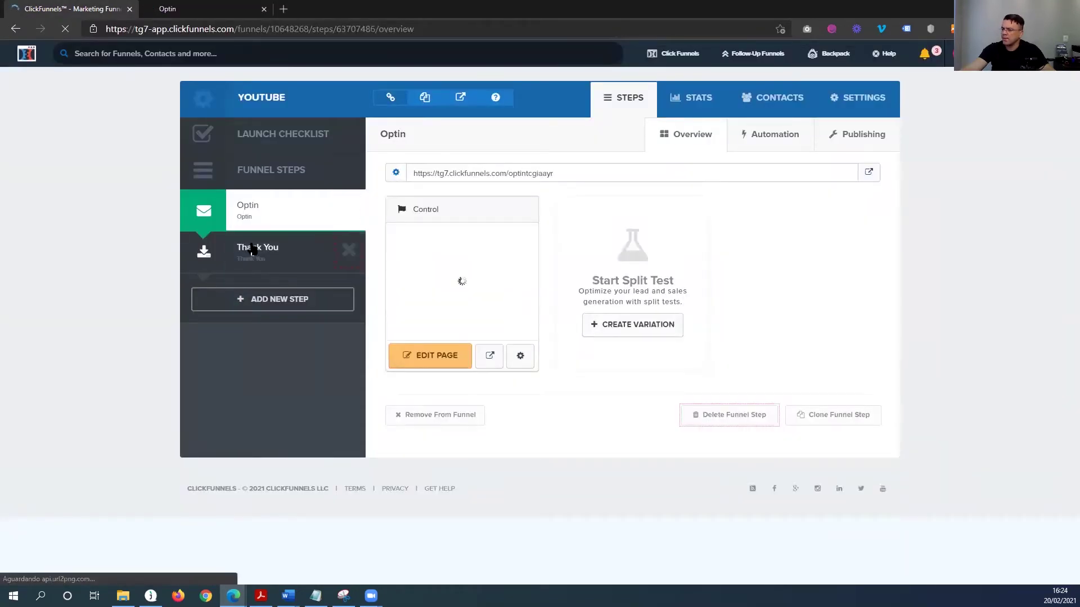
{"action": "left_click", "coordinate": [252, 248]}
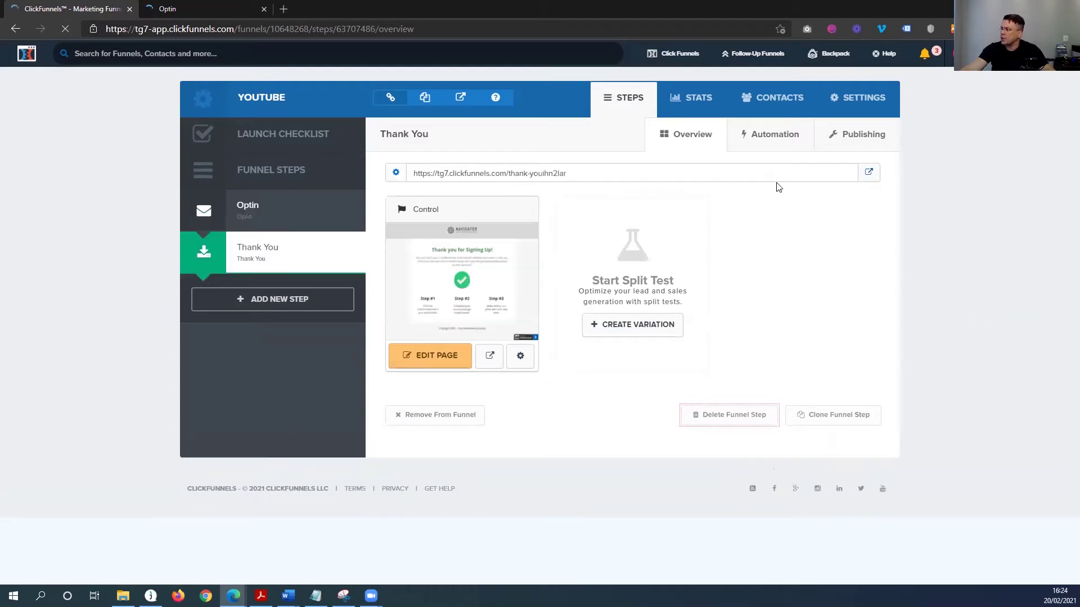
{"action": "left_click", "coordinate": [869, 173]}
Step: Review the layouts of the live Optin and Thank You pages, and close both previews
{"action": "left_click_drag", "start_coordinate": [325, 5], "coordinate": [186, 1]}
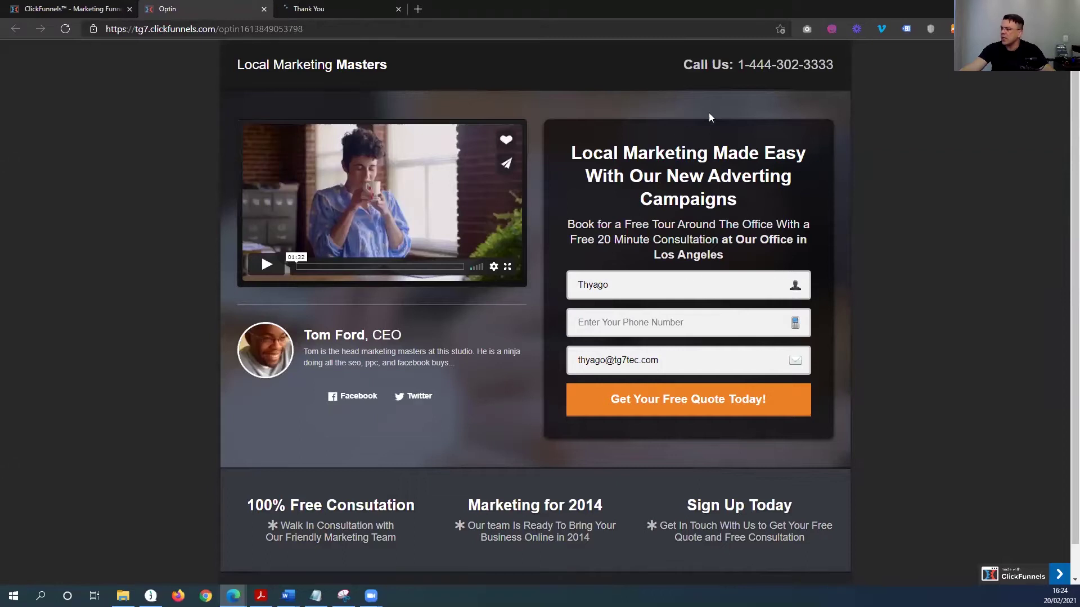
{"action": "scroll", "coordinate": [622, 407], "scroll_direction": "down", "scroll_amount": 1}
{"action": "scroll", "coordinate": [535, 365], "scroll_direction": "up", "scroll_amount": 1}
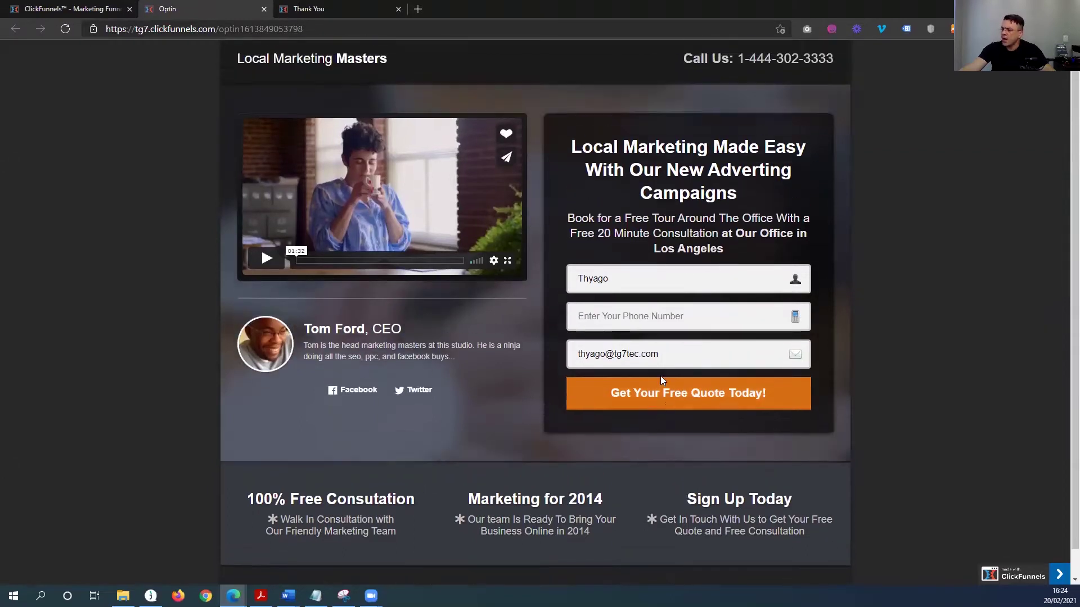
{"action": "left_click", "coordinate": [329, 5]}
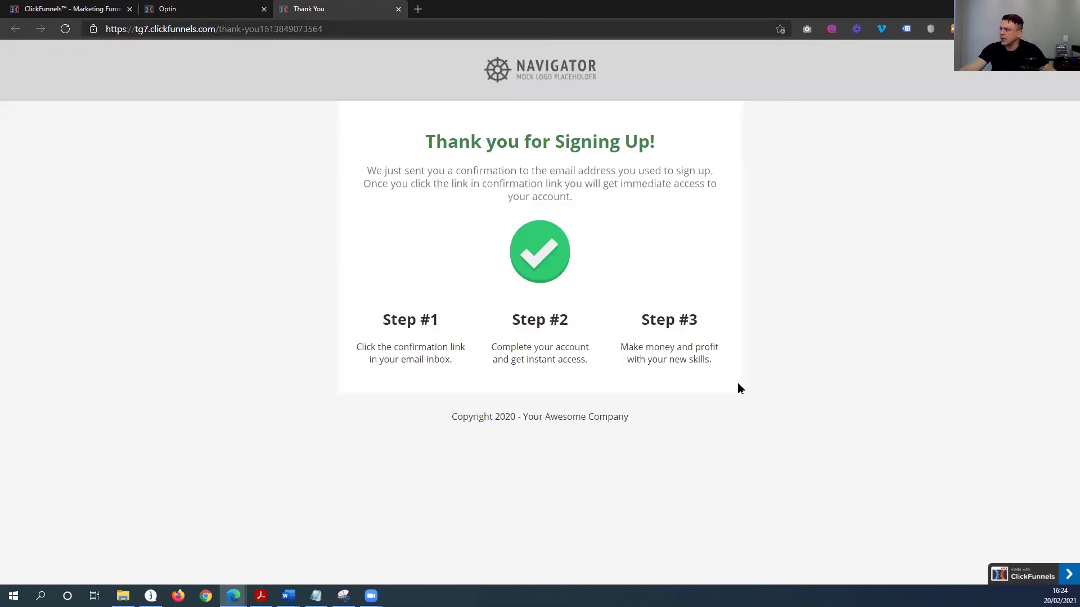
{"action": "left_click", "coordinate": [399, 9]}
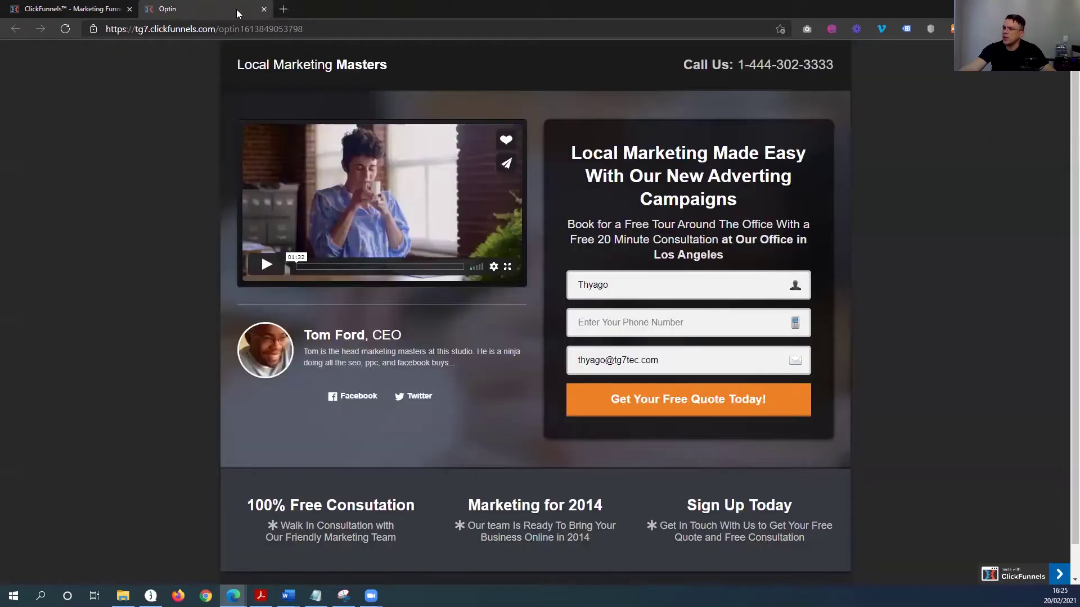
{"action": "left_click", "coordinate": [263, 9]}
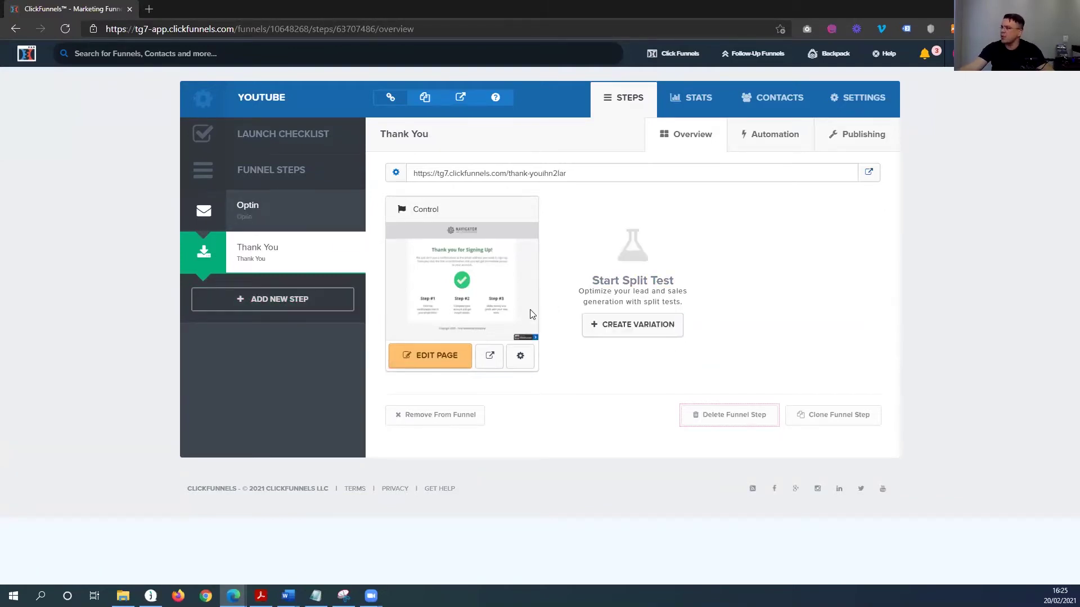
Step: Browse the template categories in the Funnel Marketplace and return to the Youtube funnel
{"action": "mouse_move", "coordinate": [663, 54]}
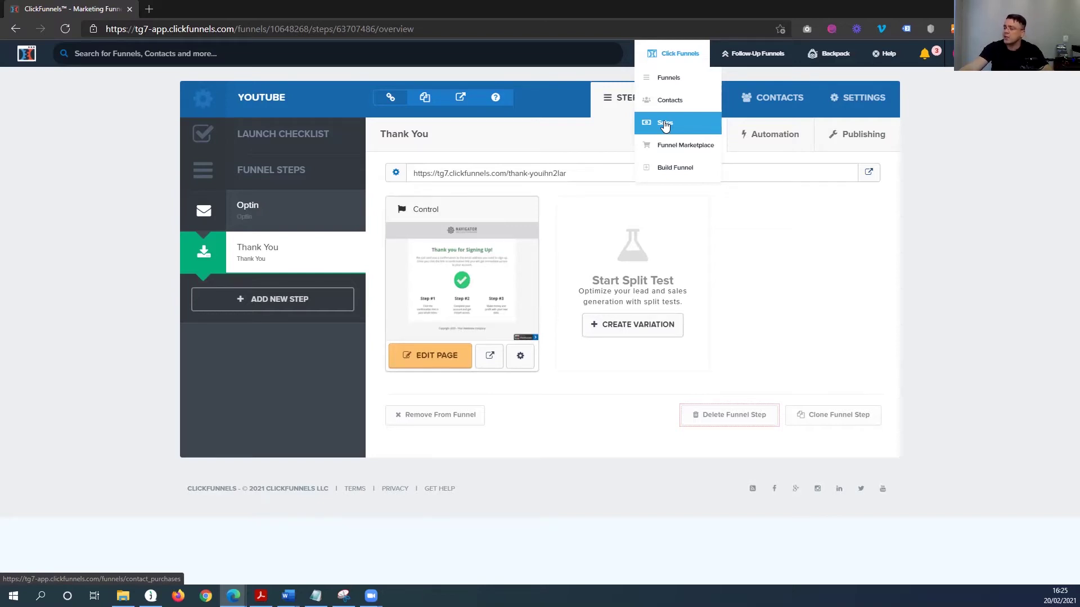
{"action": "left_click", "coordinate": [686, 150]}
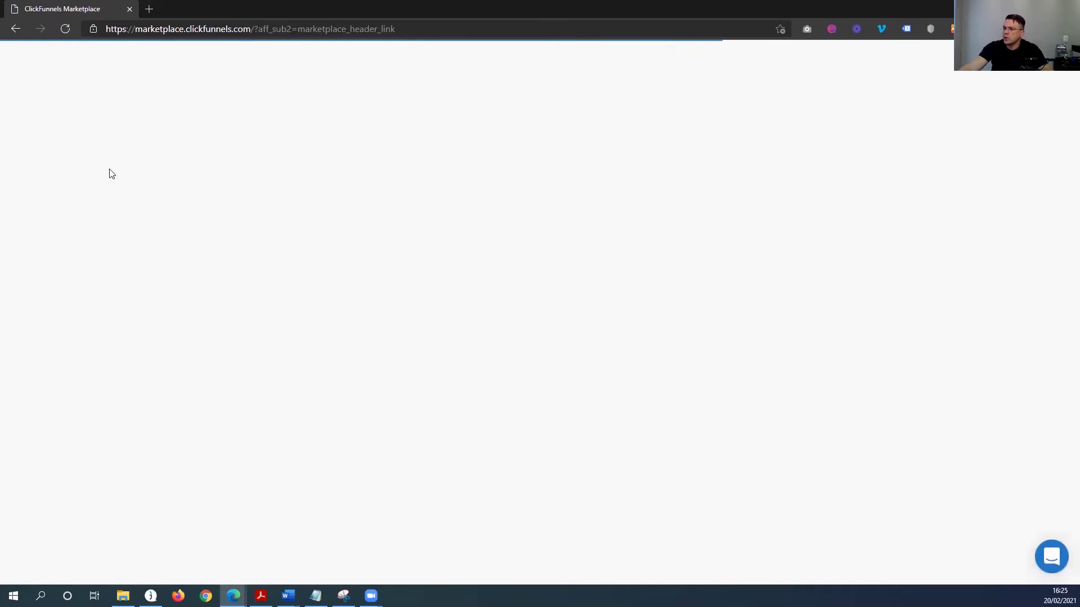
{"action": "scroll", "coordinate": [463, 251], "scroll_direction": "down", "scroll_amount": 2}
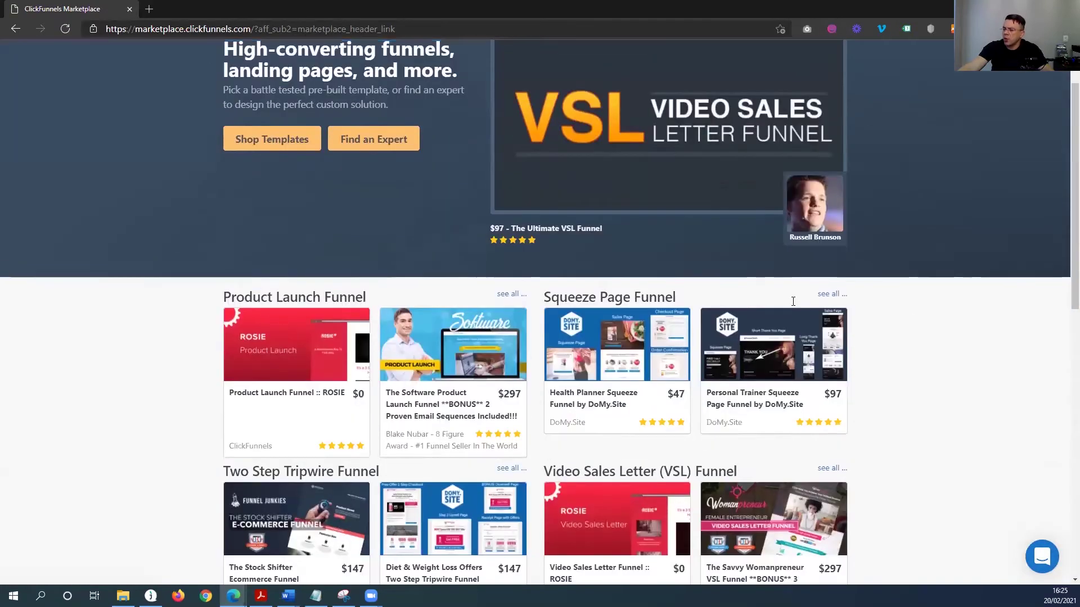
{"action": "scroll", "coordinate": [793, 301], "scroll_direction": "down", "scroll_amount": 8}
{"action": "scroll", "coordinate": [601, 403], "scroll_direction": "up", "scroll_amount": 6}
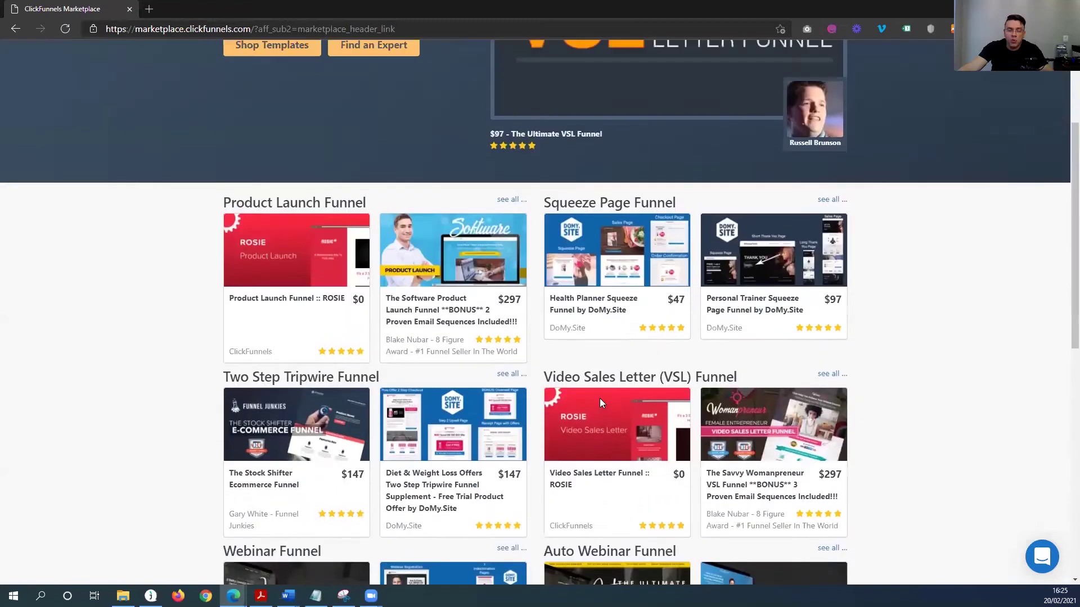
{"action": "scroll", "coordinate": [600, 403], "scroll_direction": "up", "scroll_amount": 3}
{"action": "left_click", "coordinate": [13, 27]}
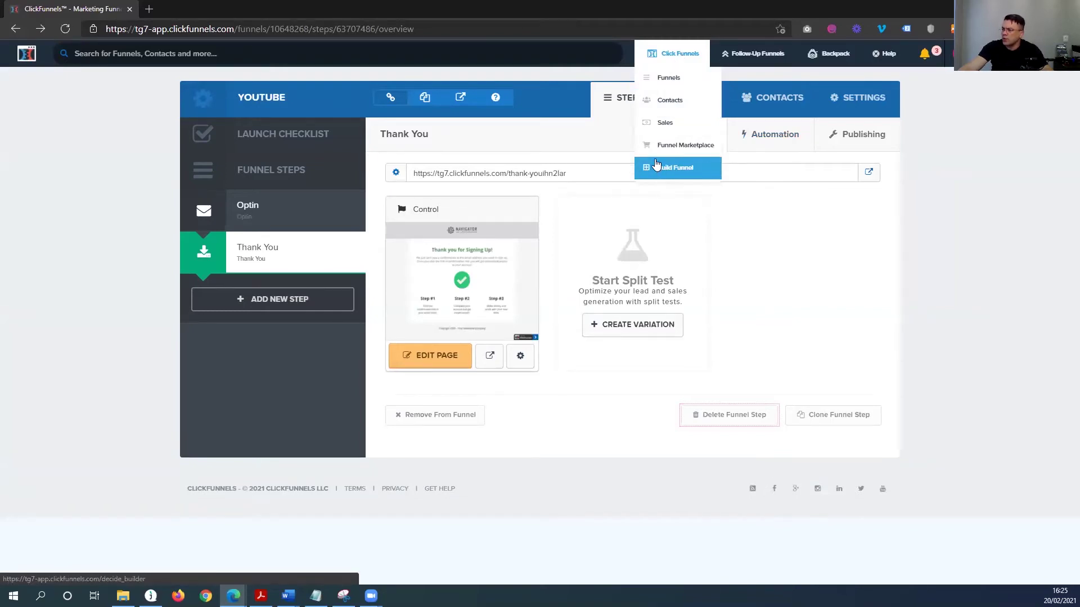
Step: Open the list of all funnels and look through the existing entries
{"action": "left_click", "coordinate": [670, 79]}
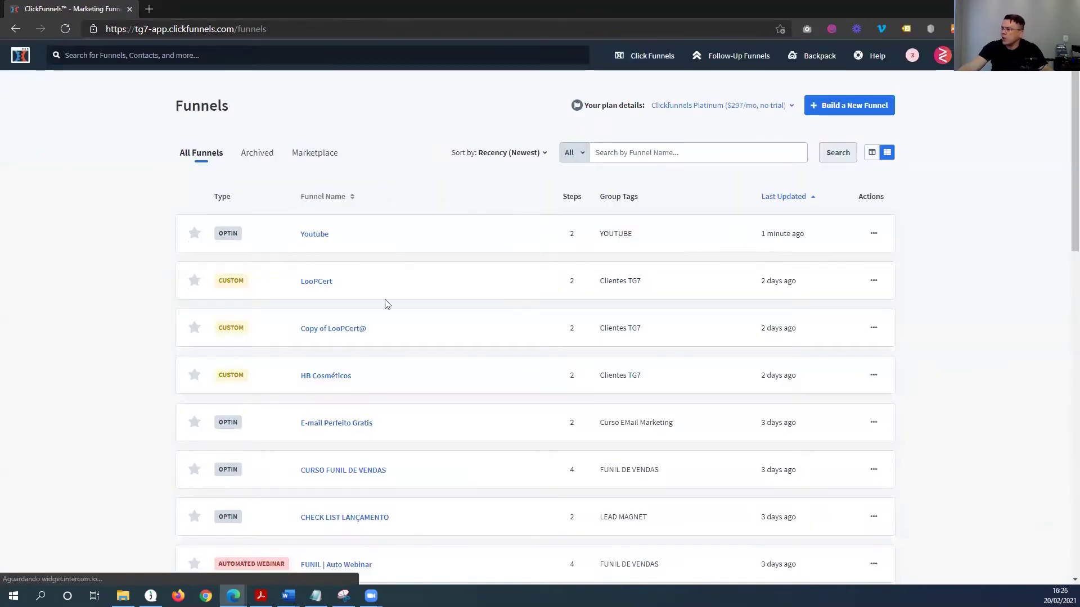
{"action": "scroll", "coordinate": [525, 219], "scroll_direction": "down", "scroll_amount": 15}
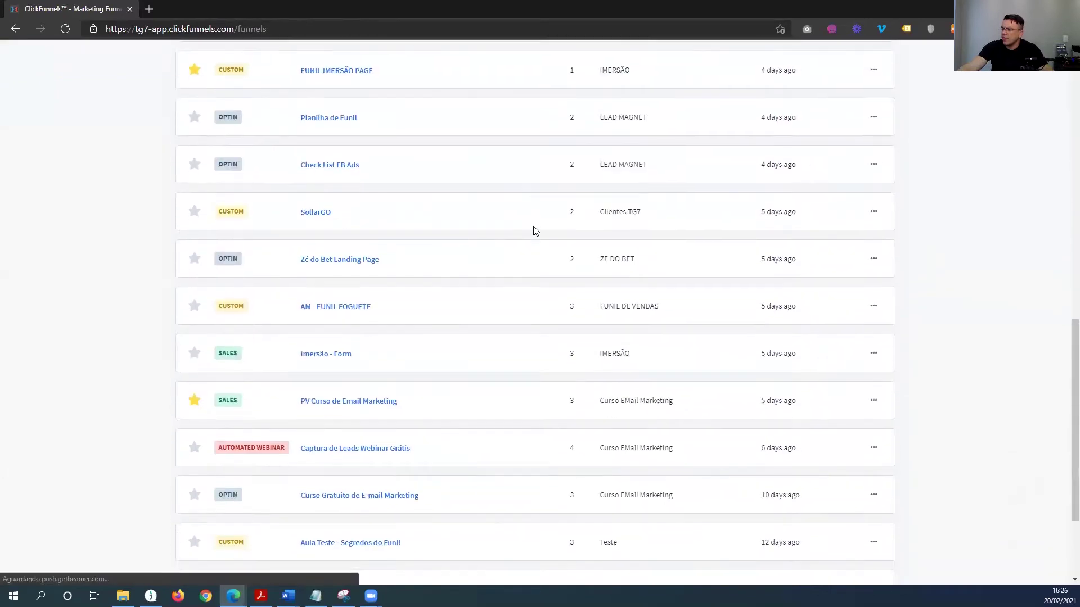
{"action": "scroll", "coordinate": [540, 236], "scroll_direction": "up", "scroll_amount": 3}
{"action": "scroll", "coordinate": [543, 235], "scroll_direction": "up", "scroll_amount": 12}
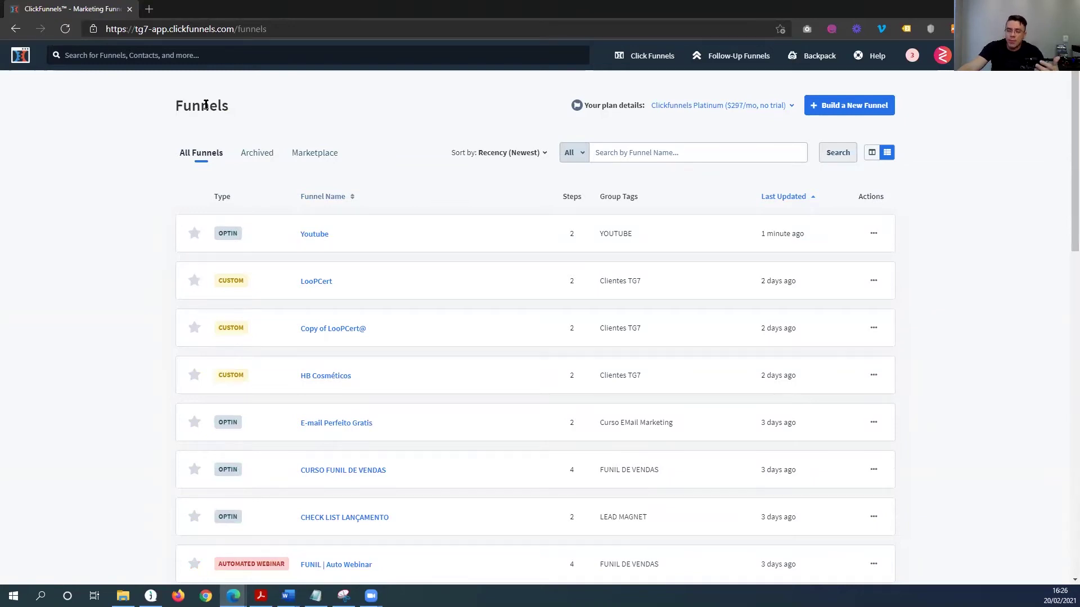
Step: Open the email lists, collapse the Marketing Digital group and expand Curso Email Marketing to look over its lists
{"action": "mouse_move", "coordinate": [730, 65]}
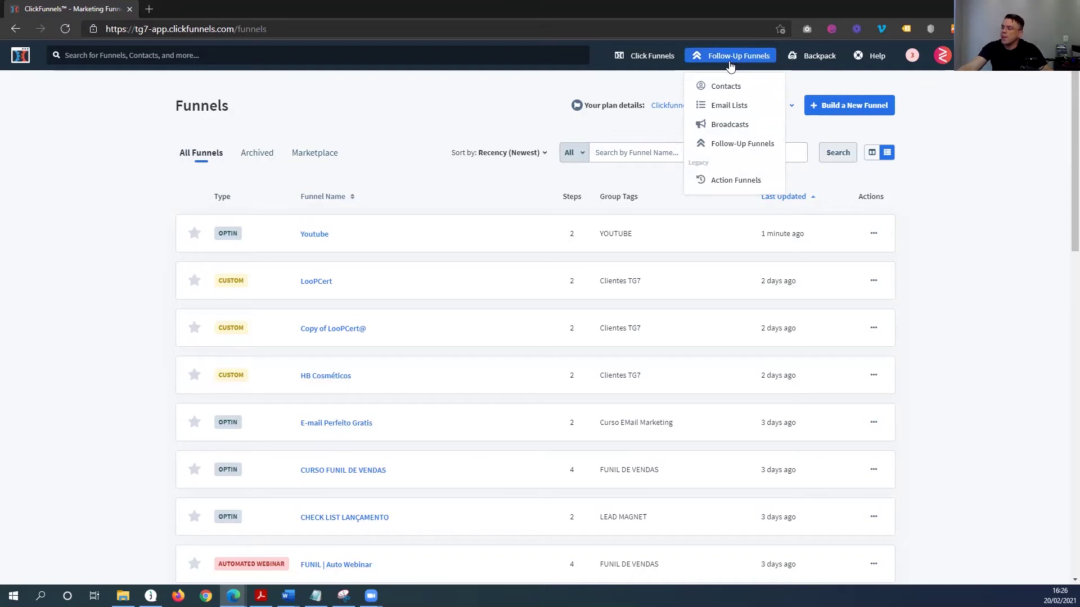
{"action": "left_click", "coordinate": [724, 107]}
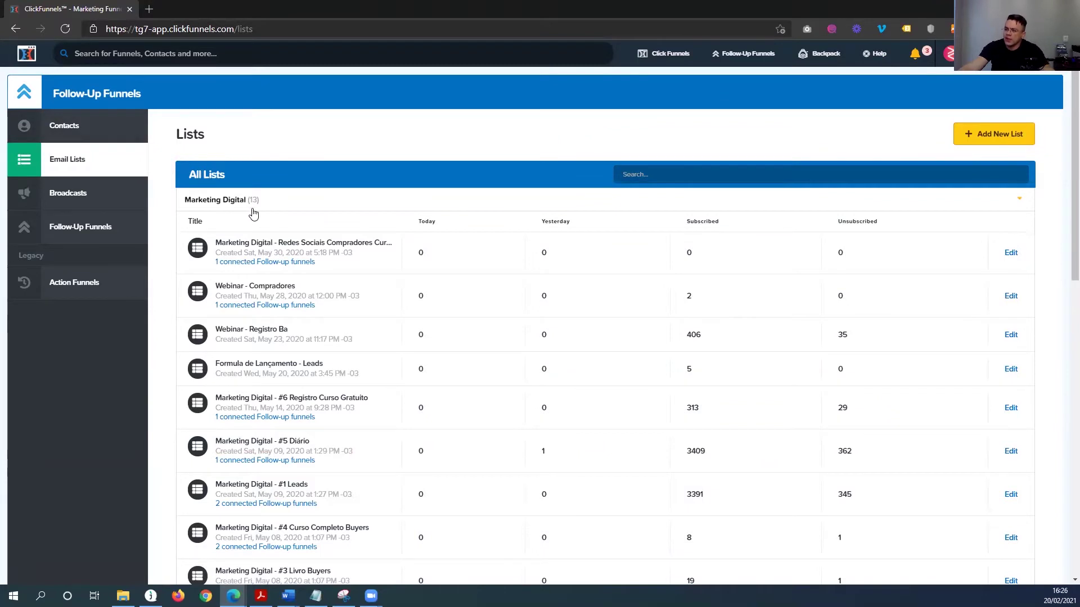
{"action": "scroll", "coordinate": [258, 212], "scroll_direction": "down", "scroll_amount": 1}
{"action": "scroll", "coordinate": [247, 208], "scroll_direction": "up", "scroll_amount": 1}
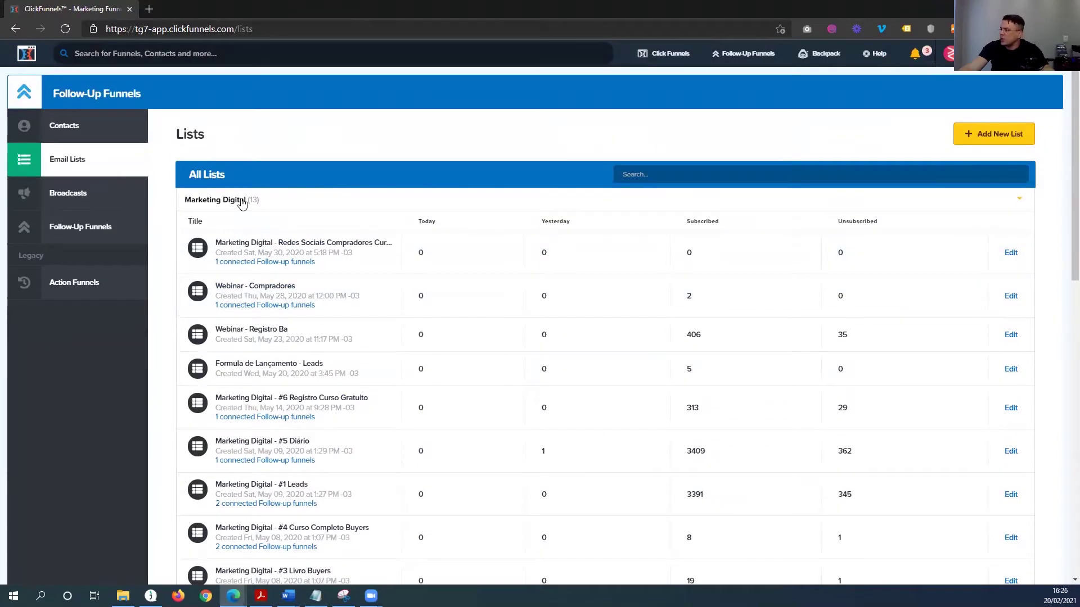
{"action": "left_click", "coordinate": [242, 204]}
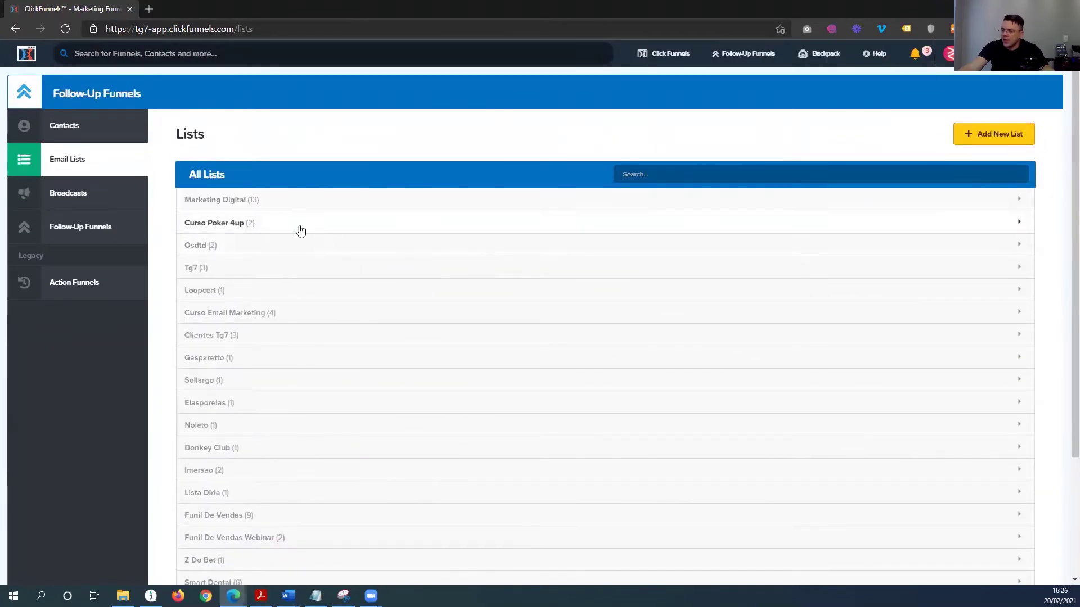
{"action": "left_click", "coordinate": [258, 312]}
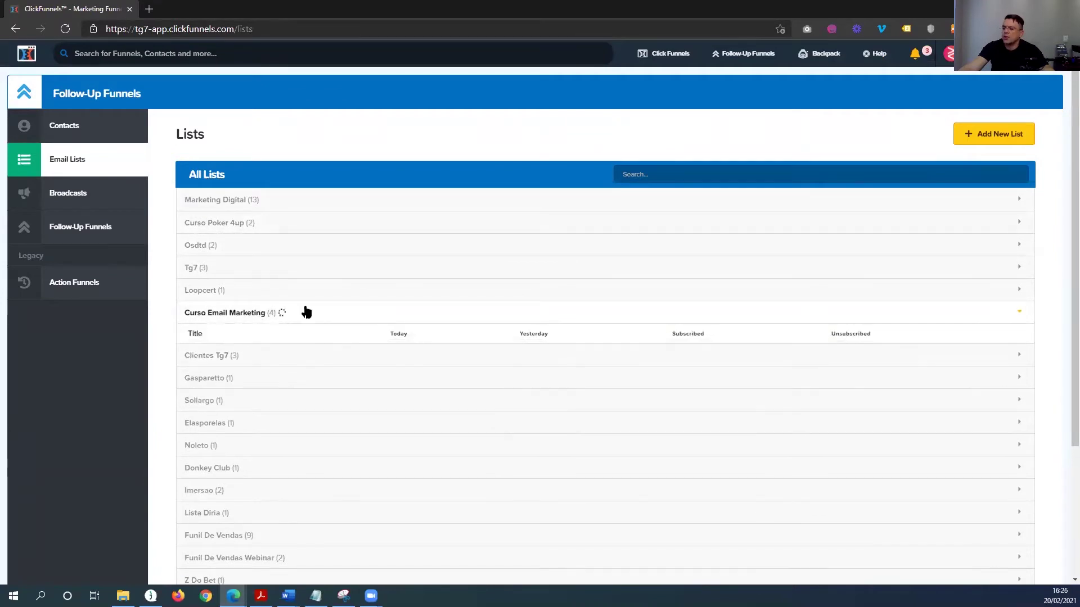
{"action": "scroll", "coordinate": [305, 306], "scroll_direction": "down", "scroll_amount": 1}
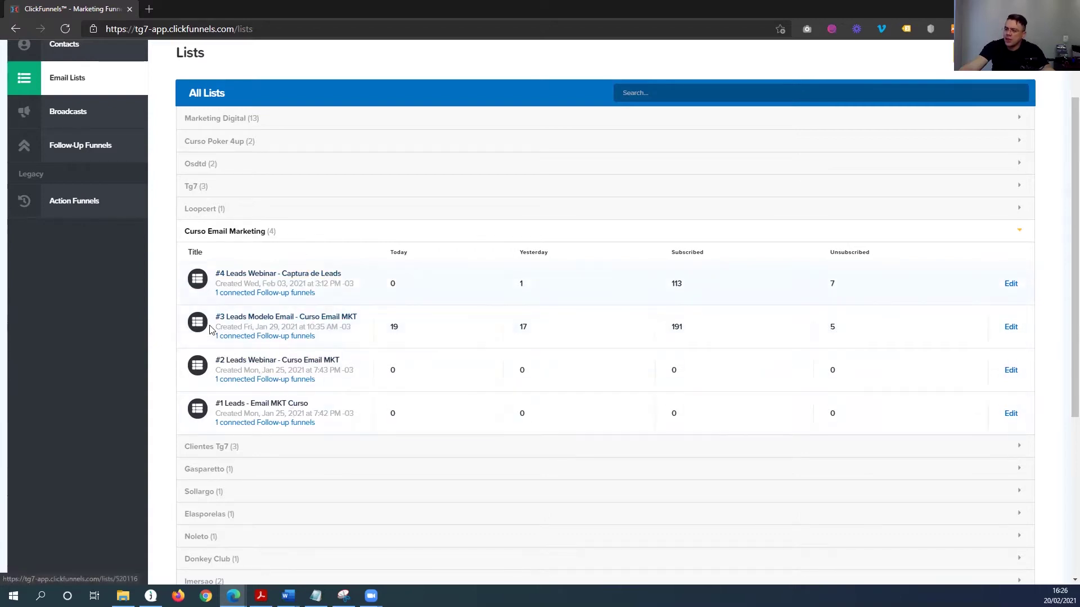
{"action": "scroll", "coordinate": [274, 308], "scroll_direction": "up", "scroll_amount": 2}
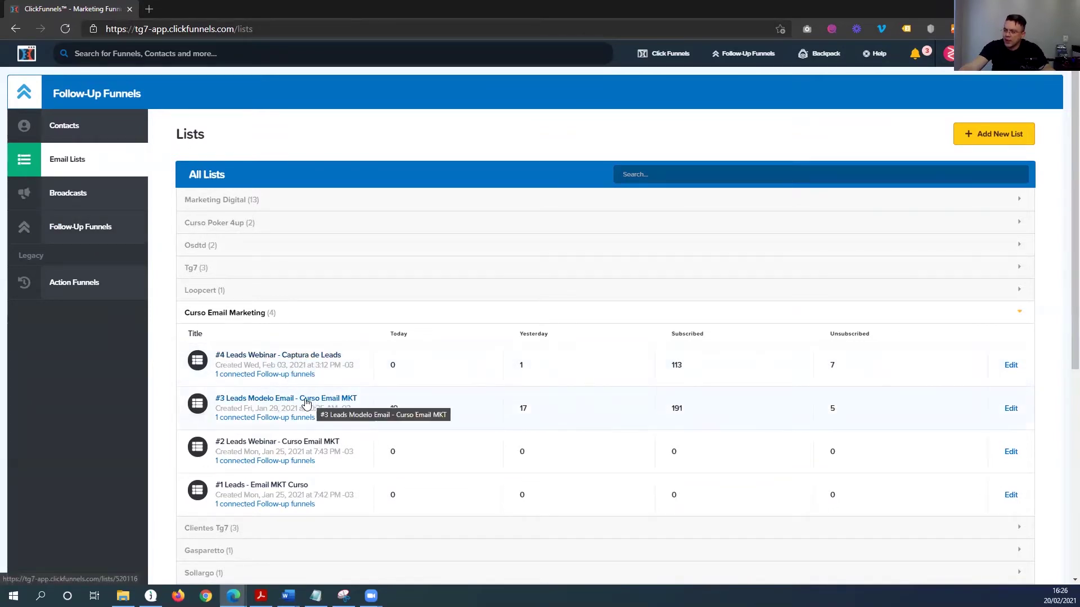
Step: Open the Modelo E-mail Perfeito follow-up funnel connected to the #3 Leads Modelo Email list and review its sequence of steps
{"action": "left_click", "coordinate": [275, 398]}
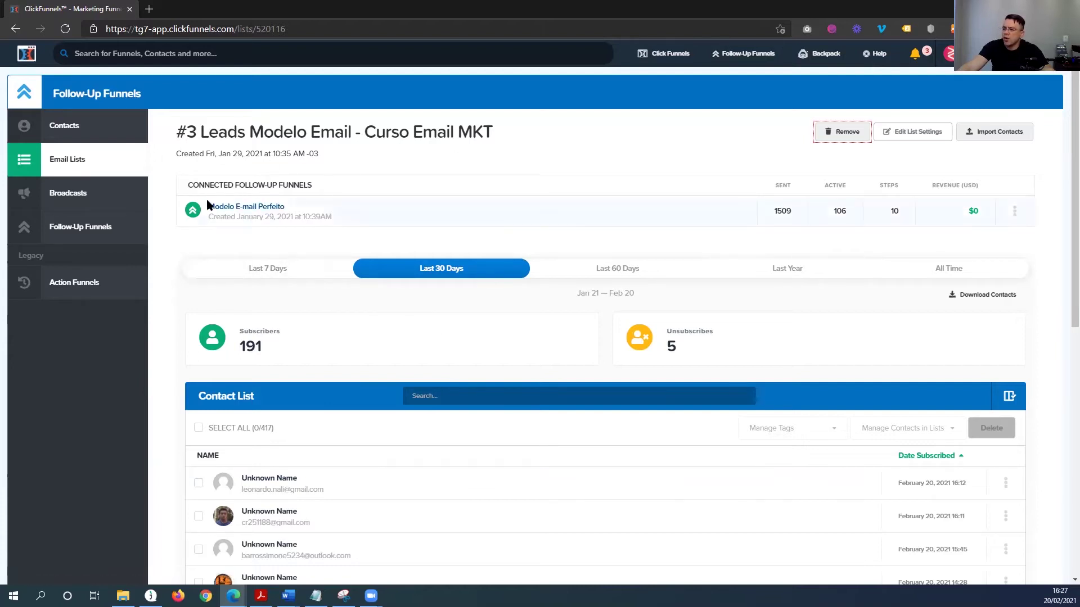
{"action": "left_click", "coordinate": [251, 211]}
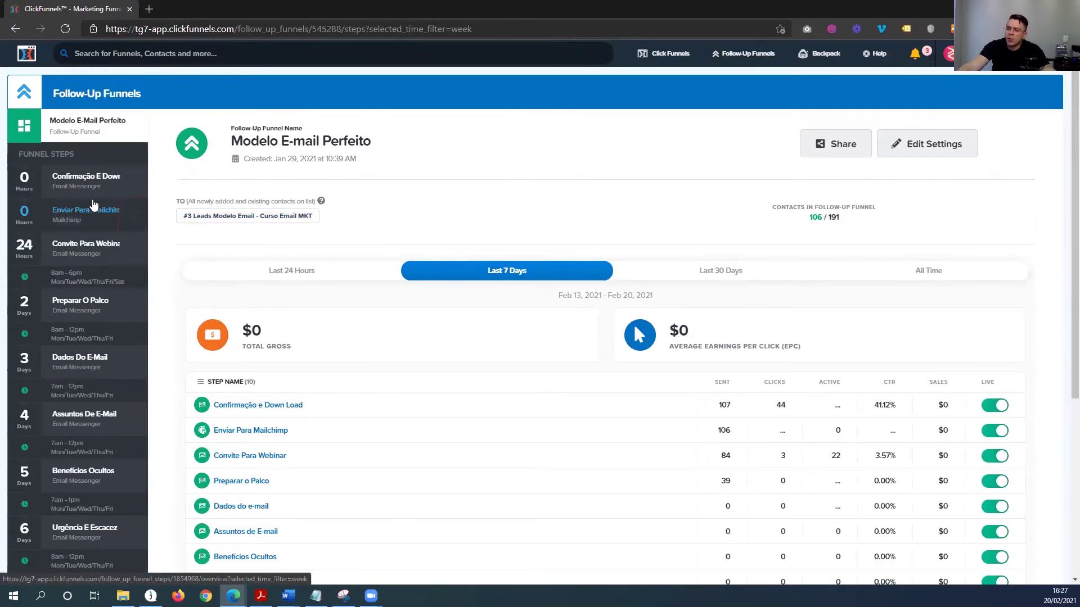
{"action": "scroll", "coordinate": [96, 274], "scroll_direction": "down", "scroll_amount": 1}
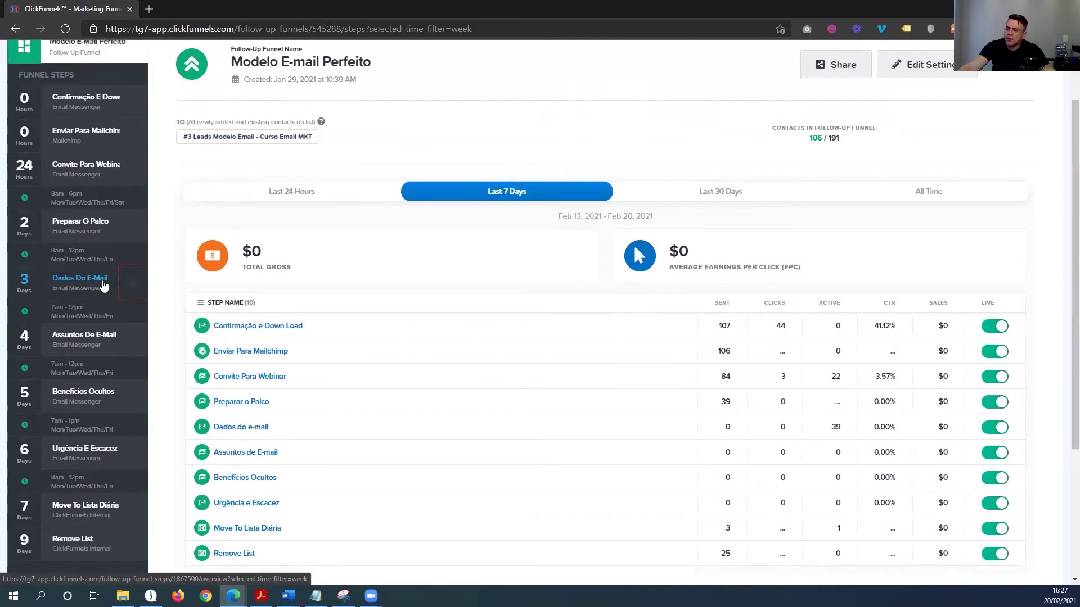
{"action": "scroll", "coordinate": [96, 274], "scroll_direction": "up", "scroll_amount": 1}
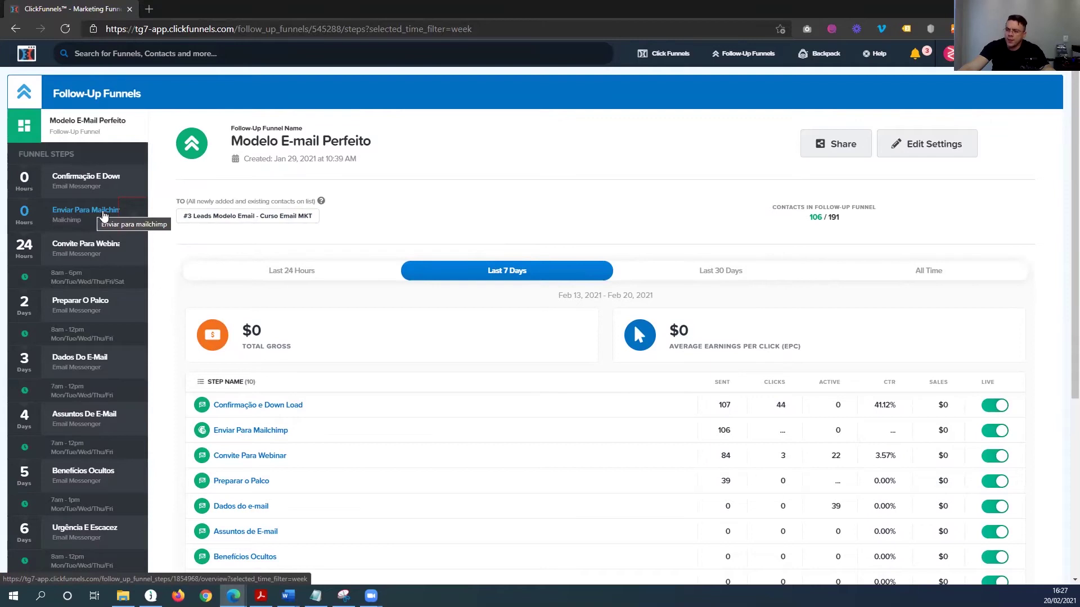
{"action": "scroll", "coordinate": [86, 238], "scroll_direction": "down", "scroll_amount": 3}
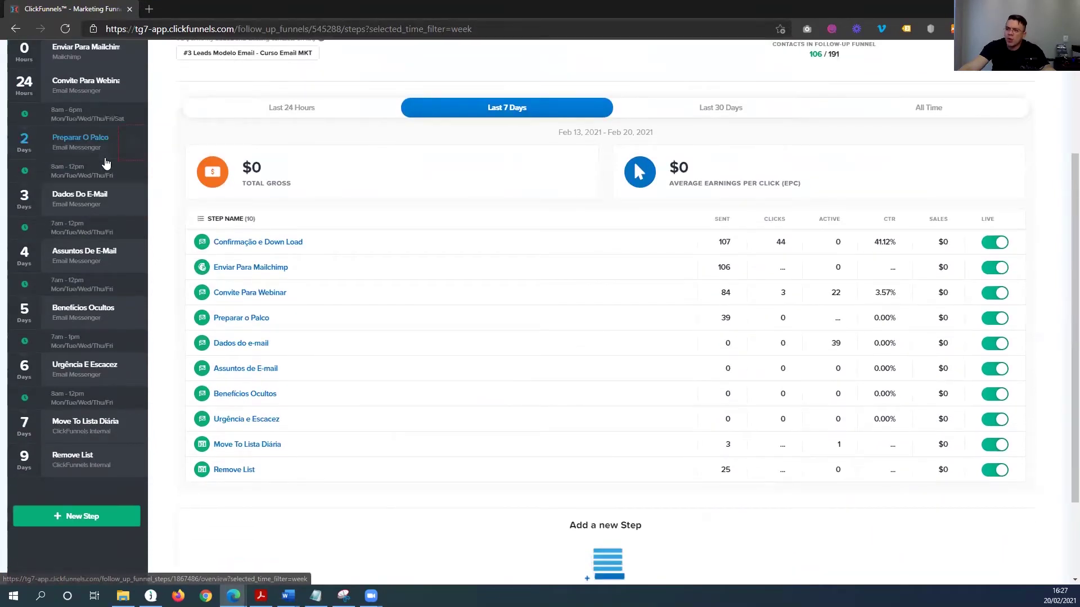
{"action": "scroll", "coordinate": [110, 166], "scroll_direction": "up", "scroll_amount": 2}
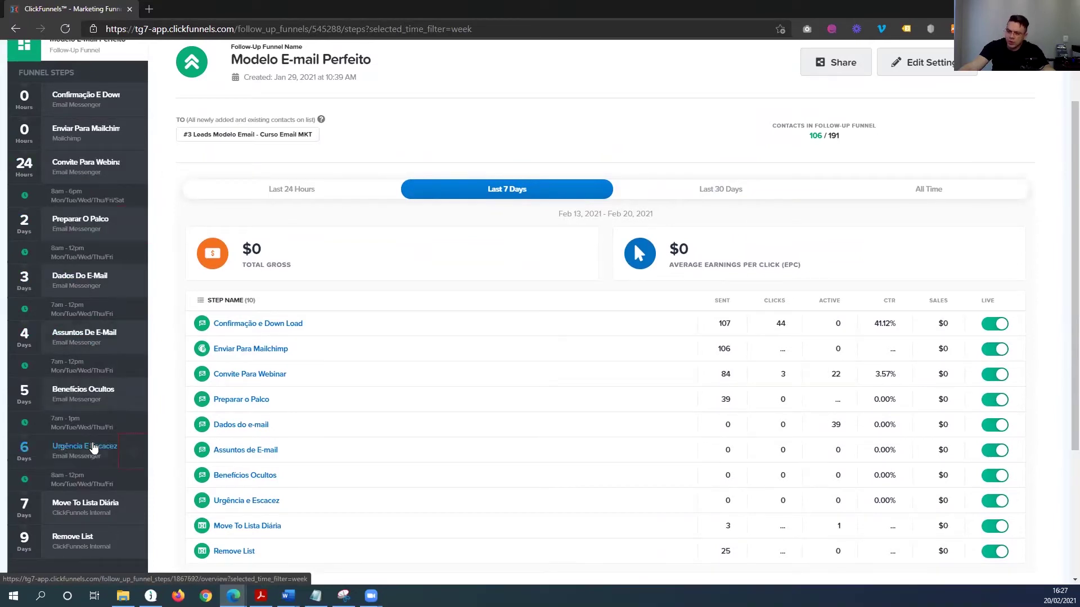
{"action": "scroll", "coordinate": [96, 496], "scroll_direction": "down", "scroll_amount": 1}
{"action": "scroll", "coordinate": [96, 496], "scroll_direction": "down", "scroll_amount": 2}
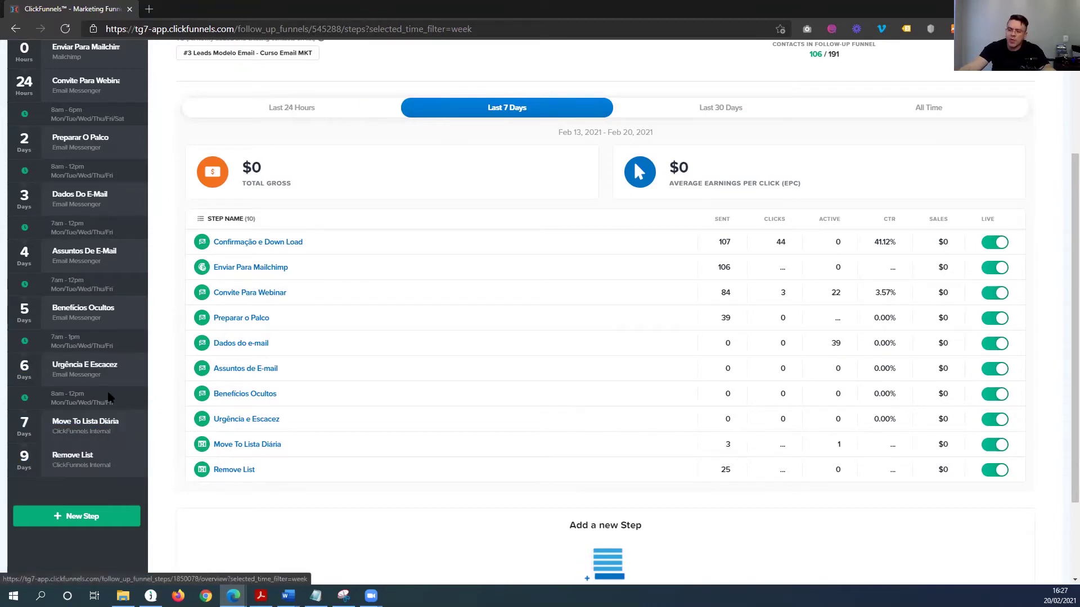
{"action": "scroll", "coordinate": [99, 419], "scroll_direction": "up", "scroll_amount": 3}
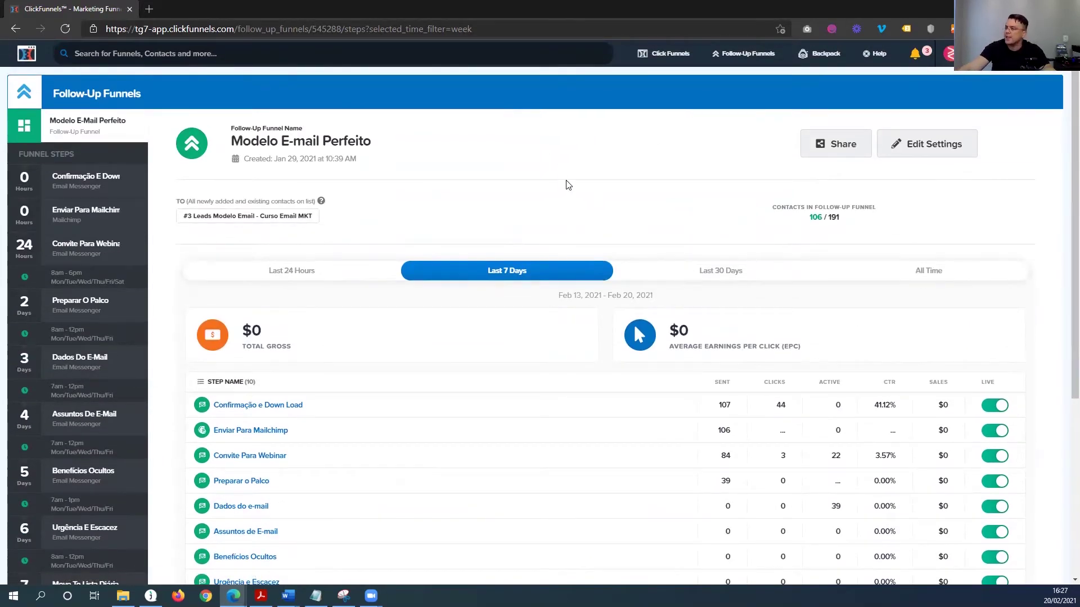
Step: Open the overview of sent email broadcasts
{"action": "mouse_move", "coordinate": [745, 56]}
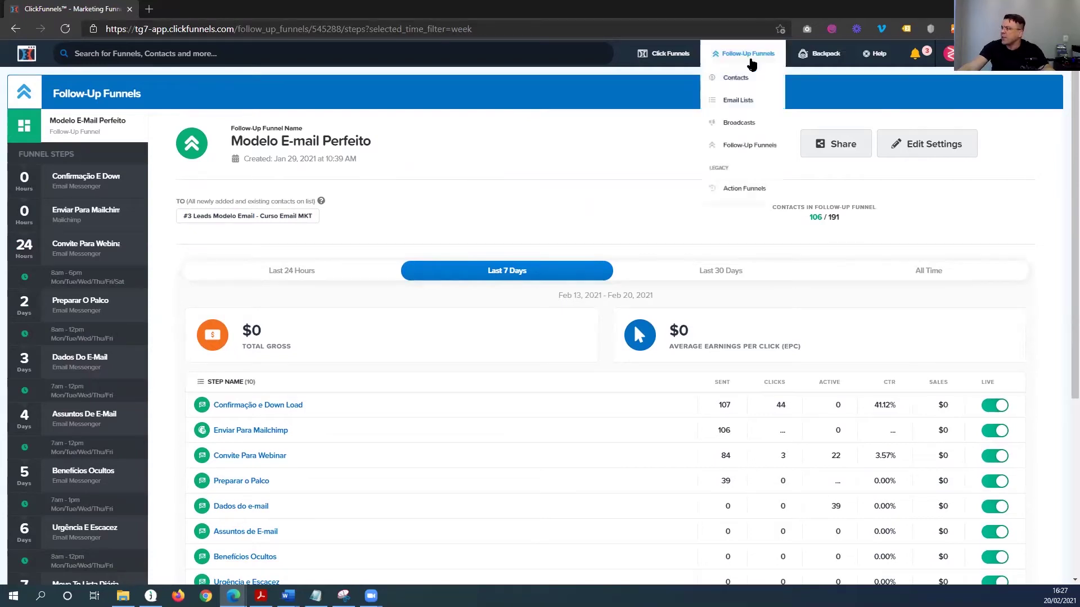
{"action": "left_click", "coordinate": [732, 125]}
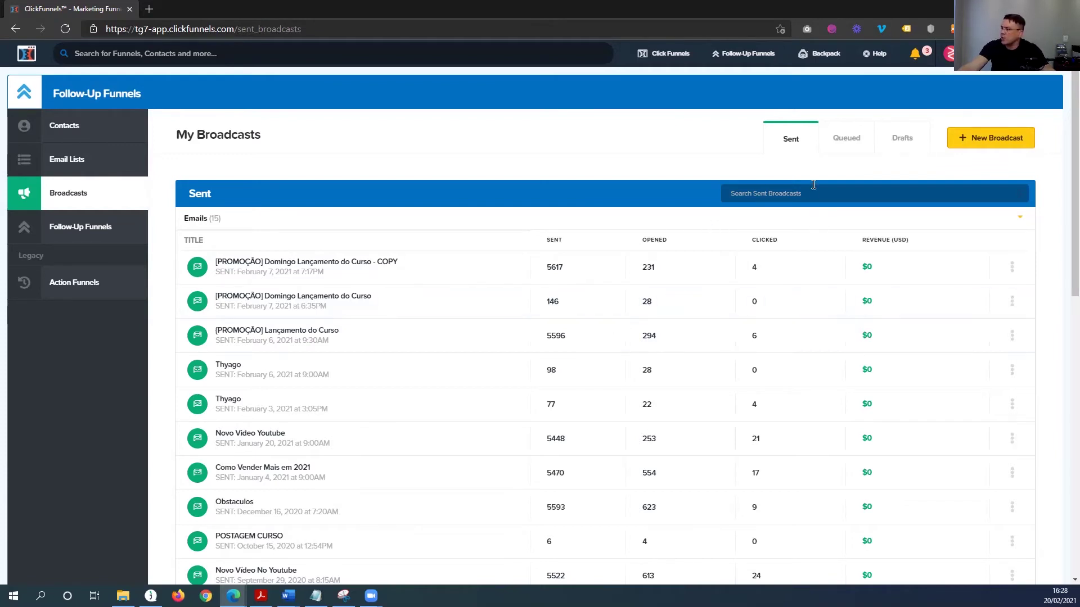
{"action": "mouse_move", "coordinate": [804, 53]}
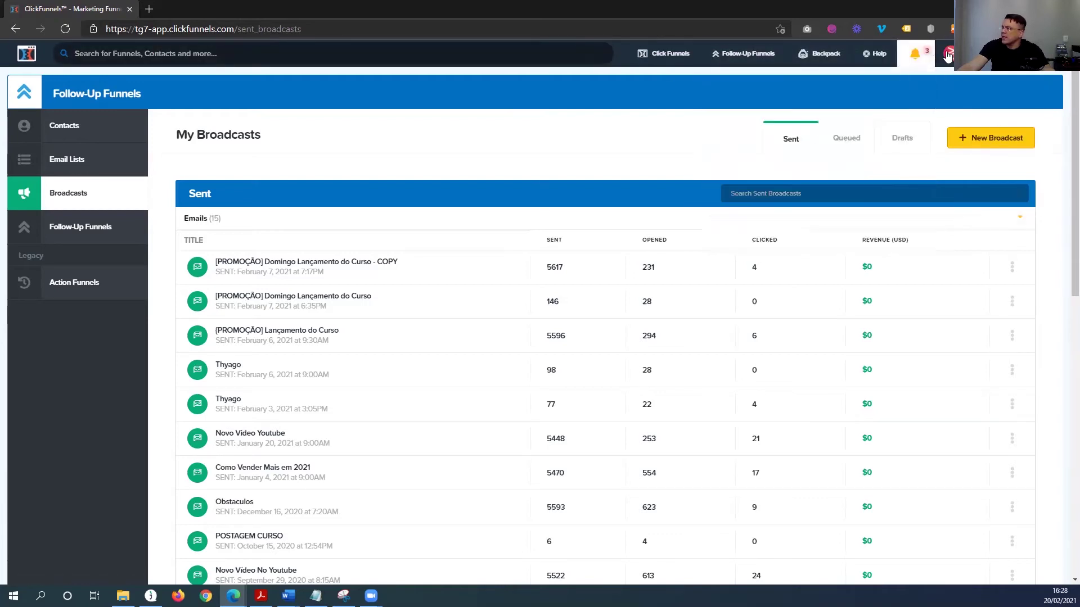
Step: Open the account settings and browse the custom page templates saved in the account
{"action": "mouse_move", "coordinate": [949, 56]}
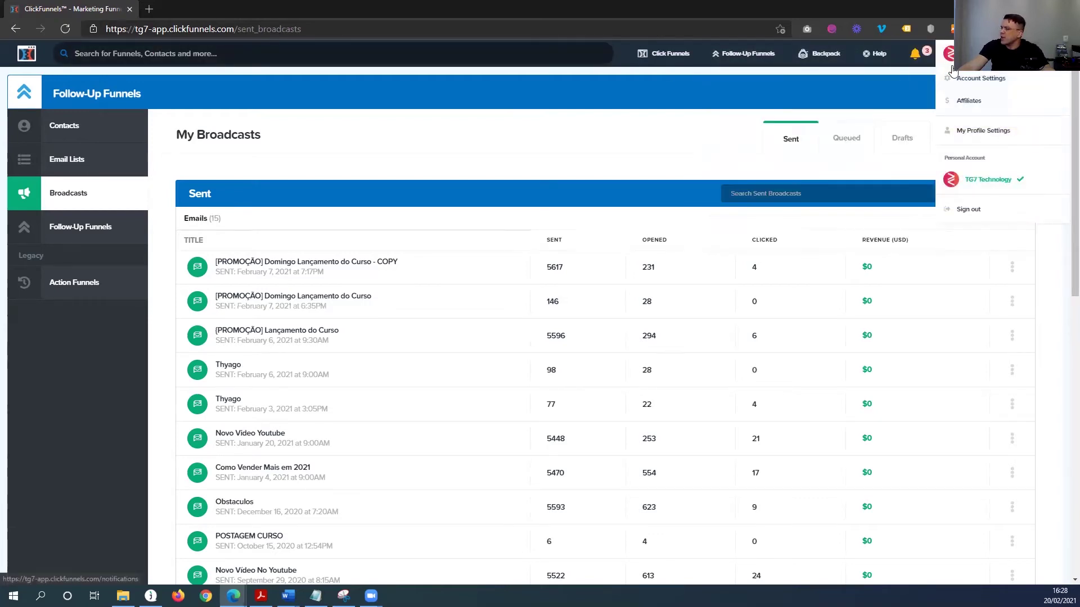
{"action": "left_click", "coordinate": [969, 81]}
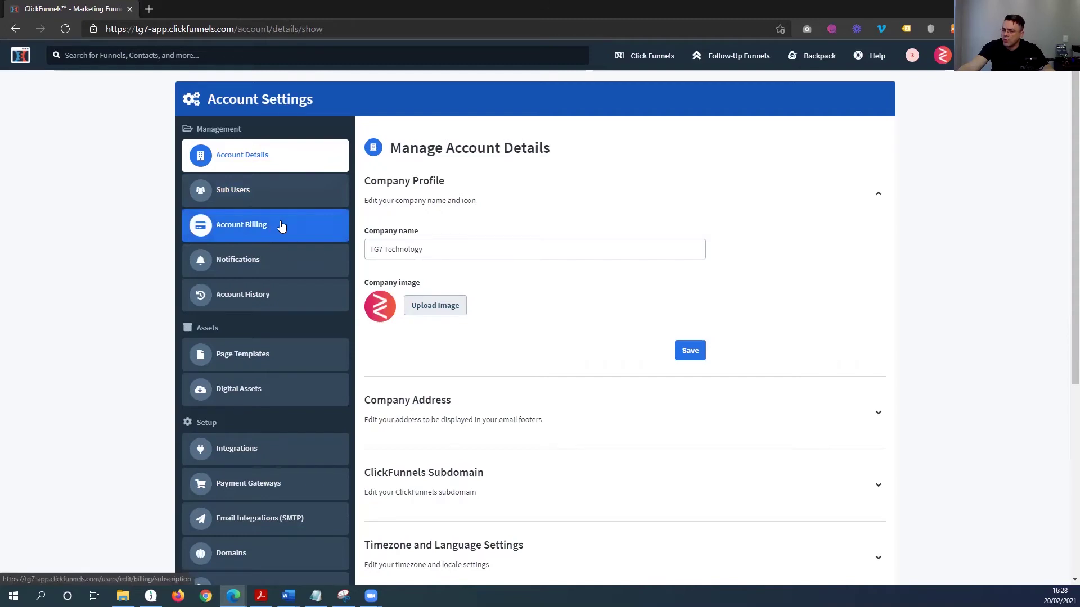
{"action": "scroll", "coordinate": [262, 270], "scroll_direction": "down", "scroll_amount": 1}
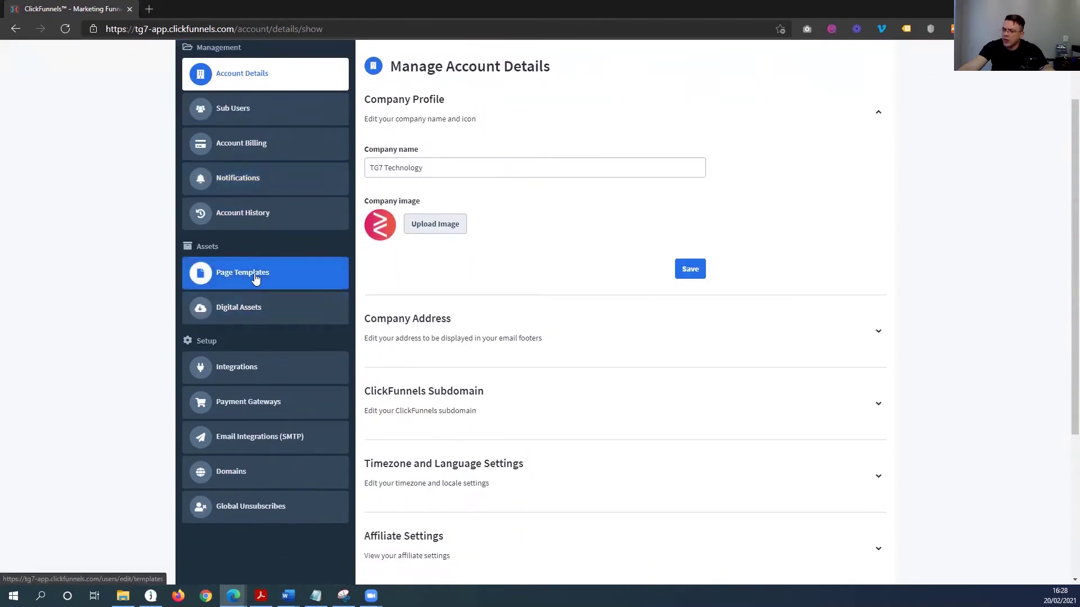
{"action": "left_click", "coordinate": [253, 275]}
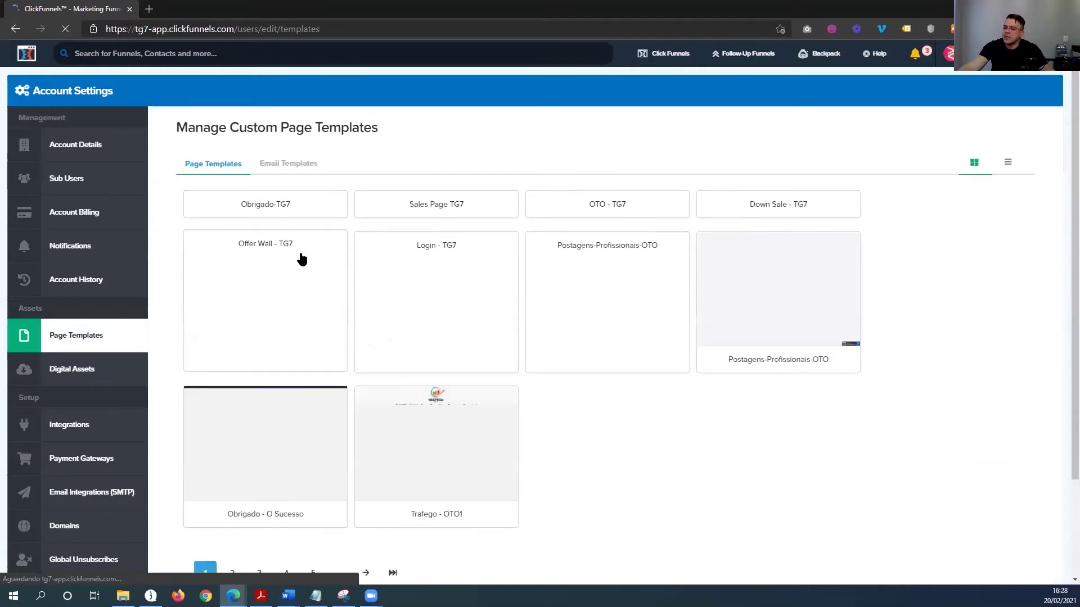
{"action": "scroll", "coordinate": [411, 300], "scroll_direction": "down", "scroll_amount": 4}
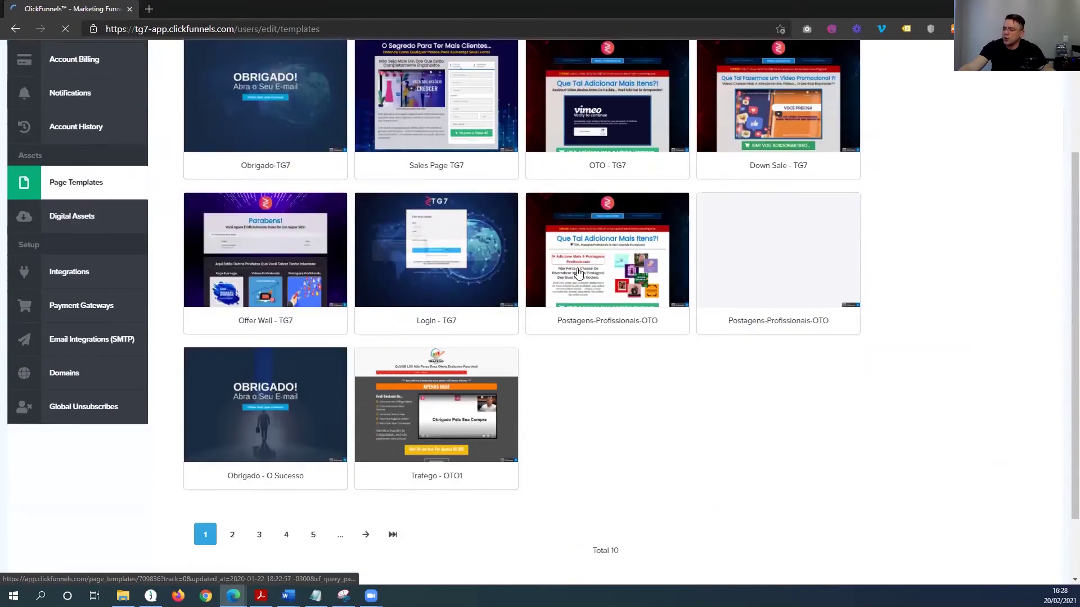
{"action": "scroll", "coordinate": [494, 325], "scroll_direction": "up", "scroll_amount": 4}
{"action": "scroll", "coordinate": [658, 239], "scroll_direction": "down", "scroll_amount": 2}
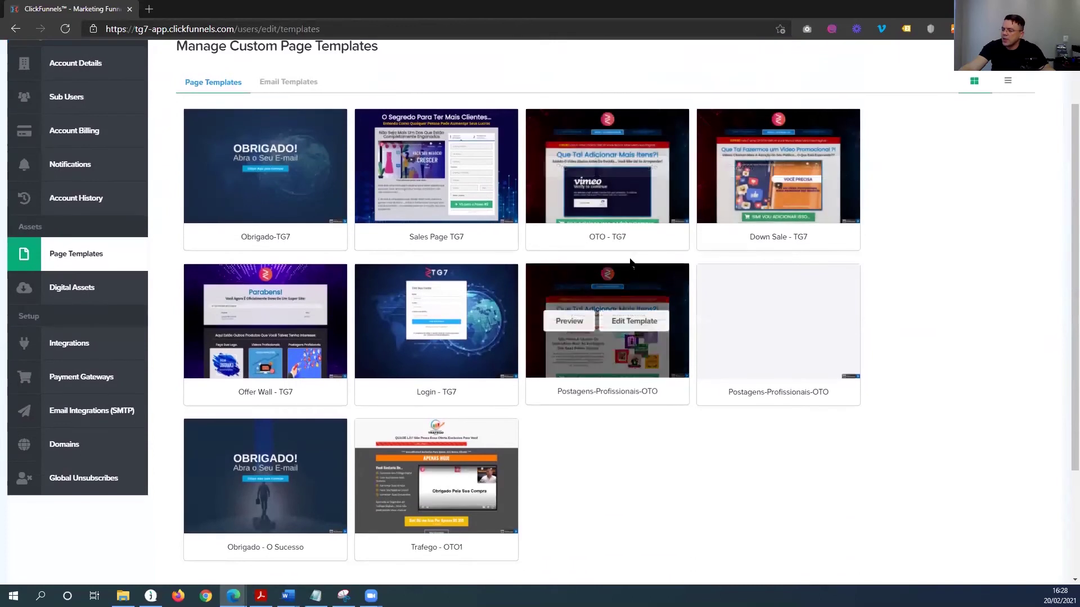
Step: Open the account's digital assets and look through the uploaded files
{"action": "left_click", "coordinate": [78, 291]}
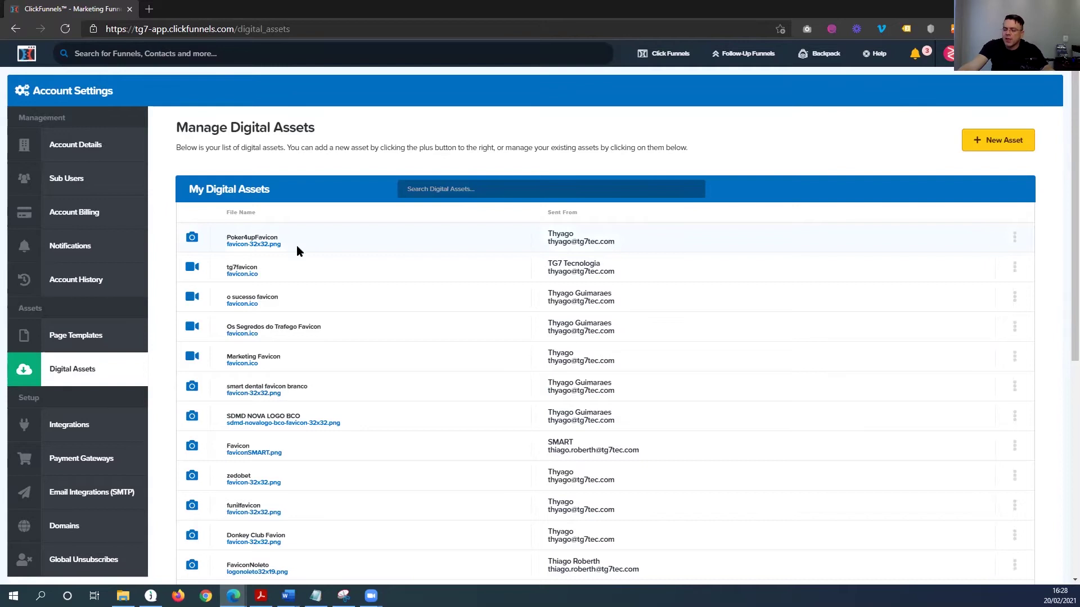
{"action": "scroll", "coordinate": [297, 251], "scroll_direction": "down", "scroll_amount": 2}
{"action": "scroll", "coordinate": [267, 223], "scroll_direction": "down", "scroll_amount": 5}
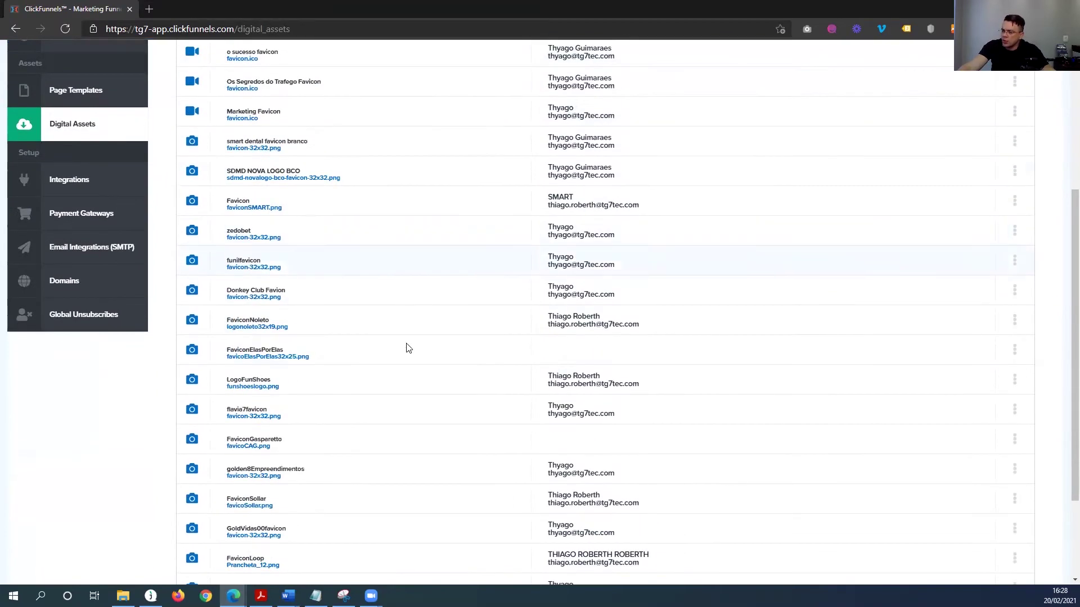
{"action": "scroll", "coordinate": [350, 335], "scroll_direction": "up", "scroll_amount": 4}
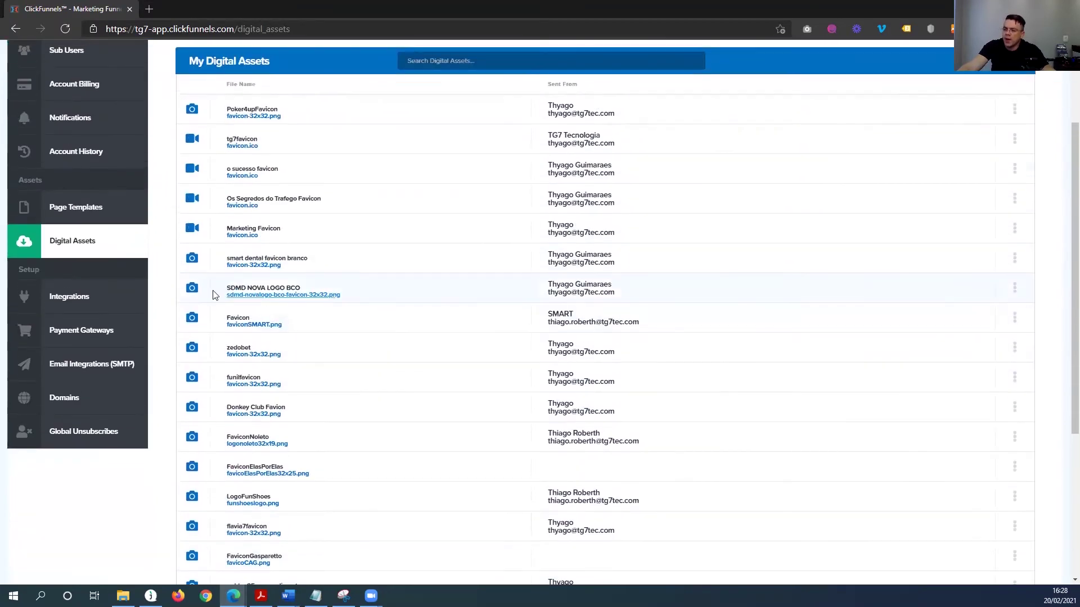
Step: Browse all services available for a new API integration and return to the dashboard
{"action": "left_click", "coordinate": [74, 301]}
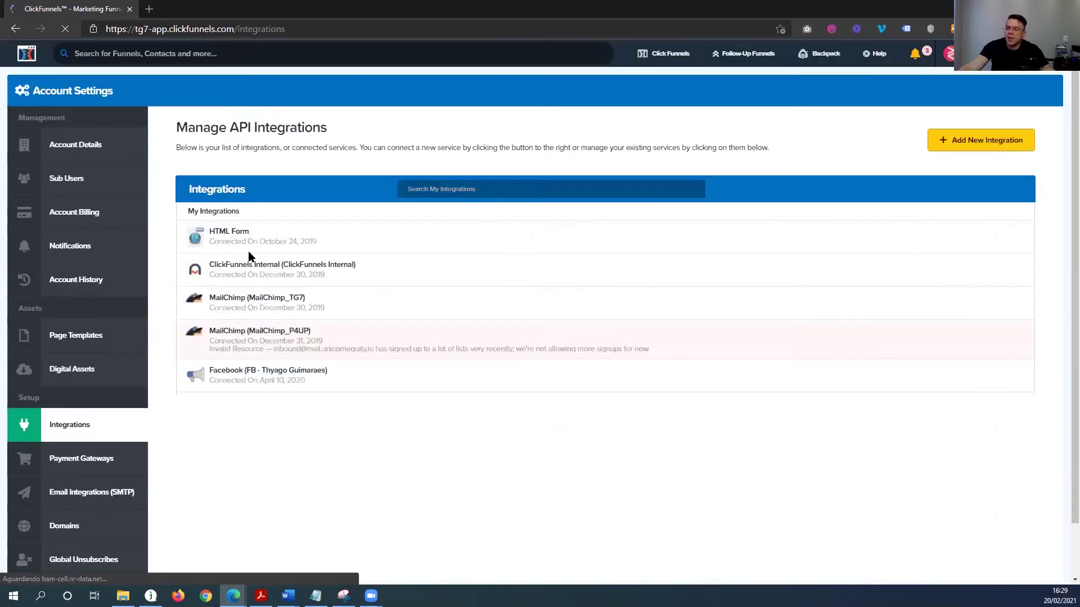
{"action": "left_click", "coordinate": [965, 142]}
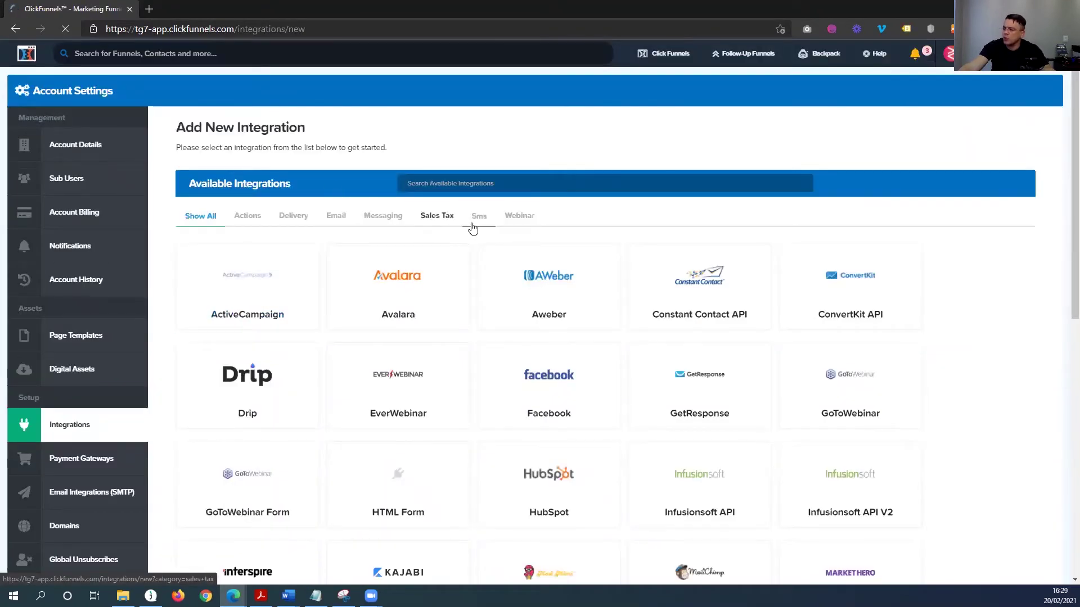
{"action": "scroll", "coordinate": [473, 224], "scroll_direction": "down", "scroll_amount": 3}
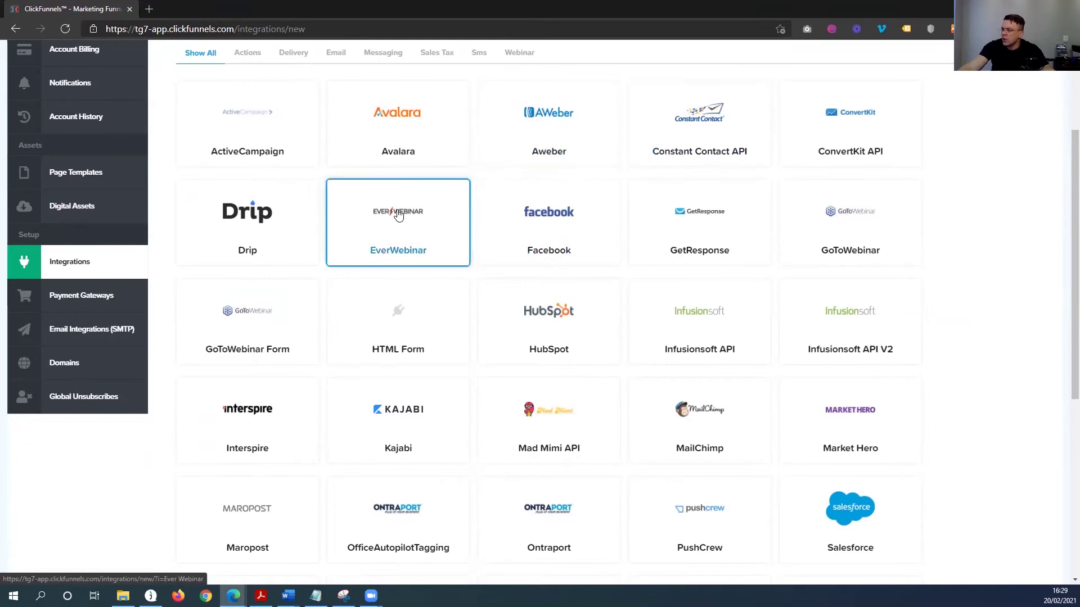
{"action": "scroll", "coordinate": [494, 282], "scroll_direction": "down", "scroll_amount": 2}
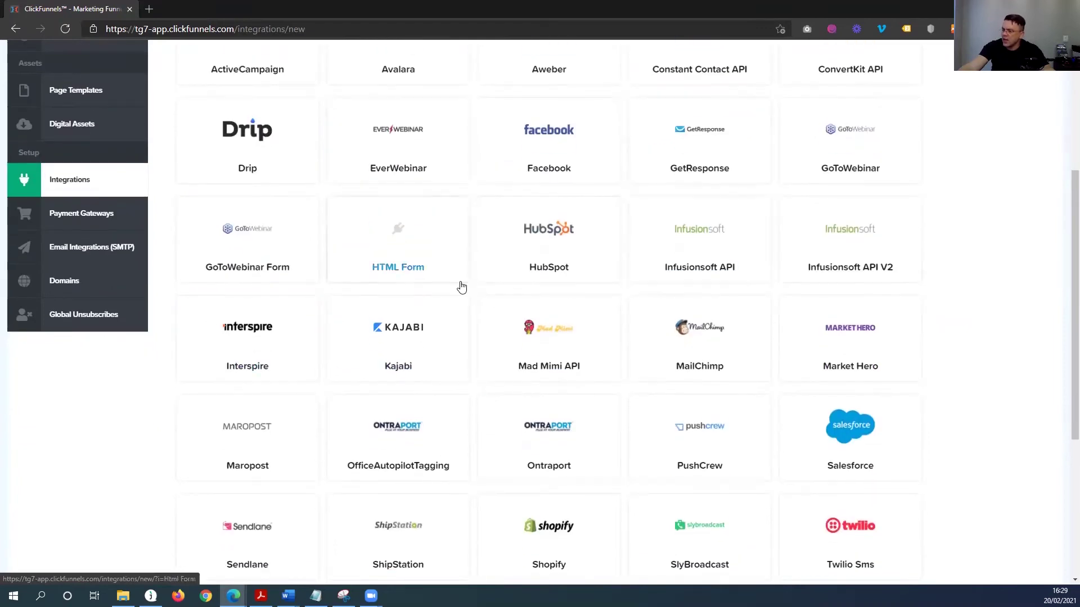
{"action": "scroll", "coordinate": [466, 284], "scroll_direction": "down", "scroll_amount": 2}
{"action": "scroll", "coordinate": [795, 248], "scroll_direction": "down", "scroll_amount": 4}
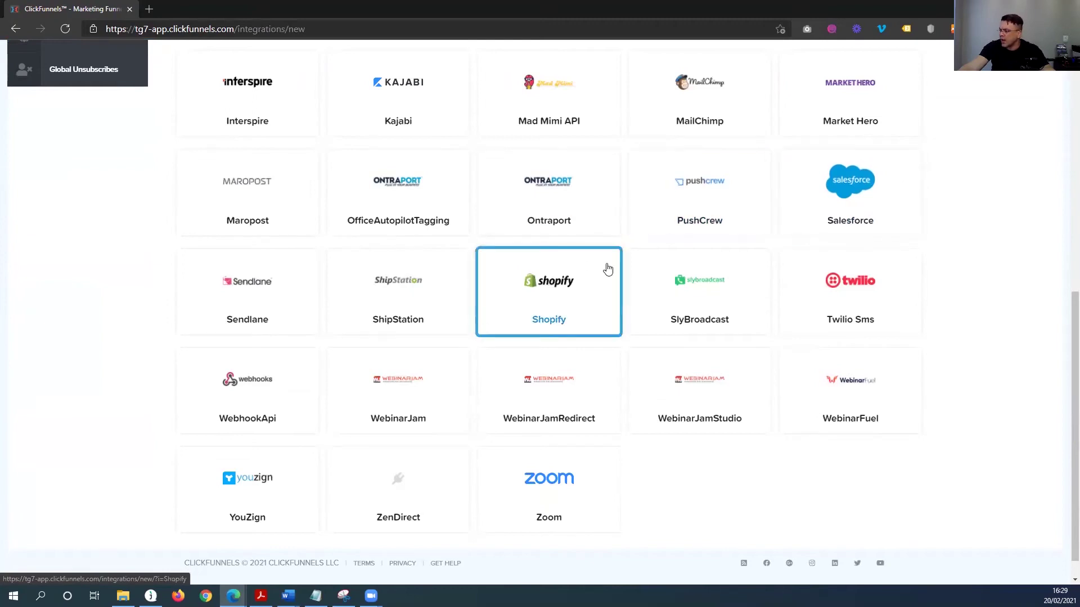
{"action": "scroll", "coordinate": [596, 292], "scroll_direction": "down", "scroll_amount": 1}
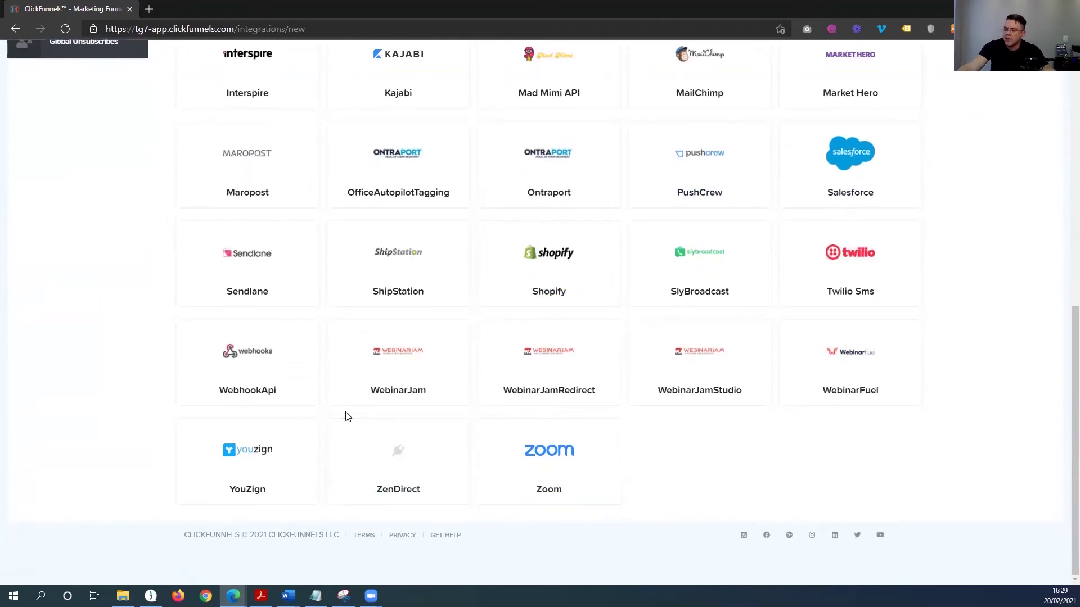
{"action": "scroll", "coordinate": [346, 416], "scroll_direction": "up", "scroll_amount": 12}
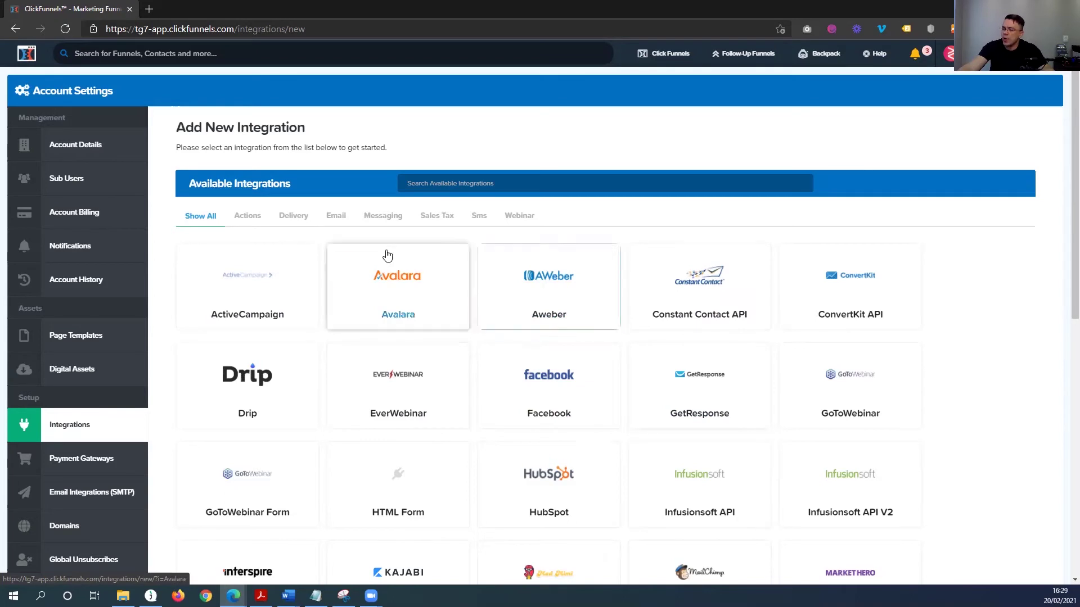
{"action": "left_click", "coordinate": [24, 55]}
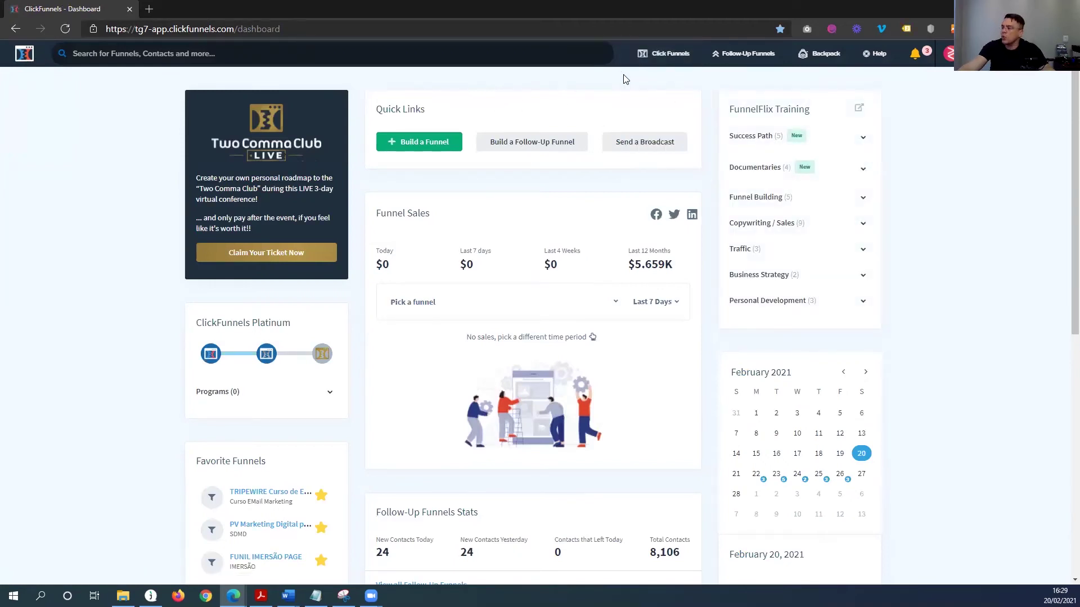
Step: Open the list of all funnels and look through the existing funnels with their types and group tags
{"action": "mouse_move", "coordinate": [658, 56]}
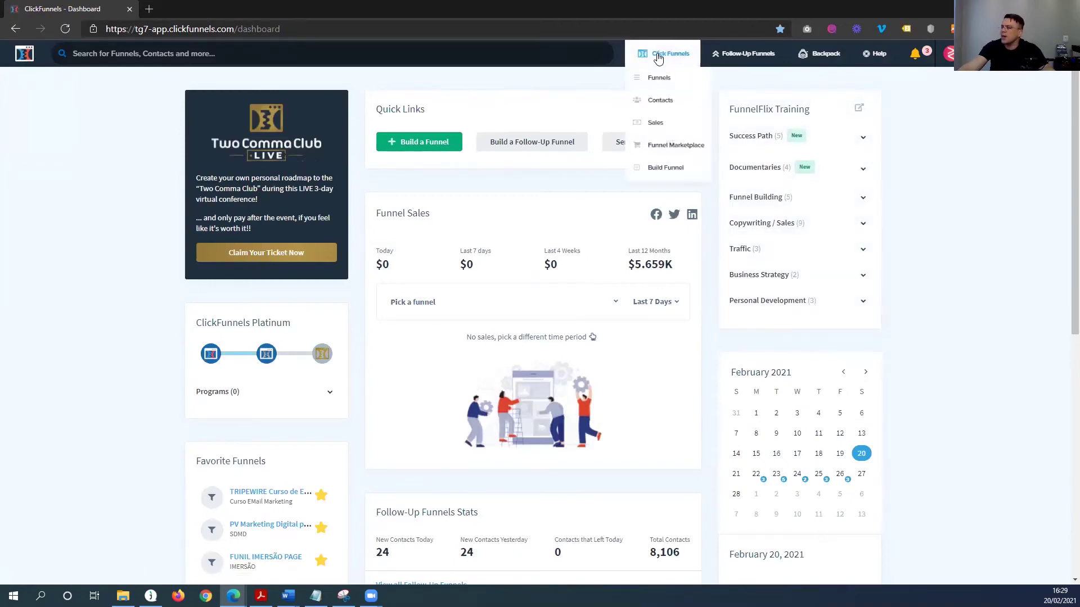
{"action": "left_click", "coordinate": [661, 84]}
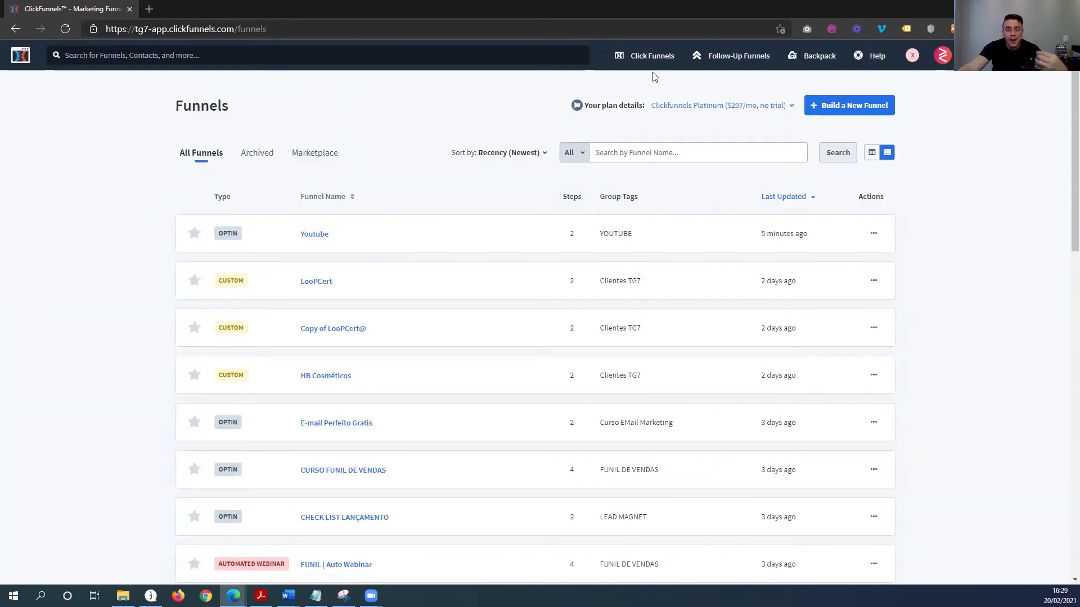
{"action": "mouse_move", "coordinate": [656, 66]}
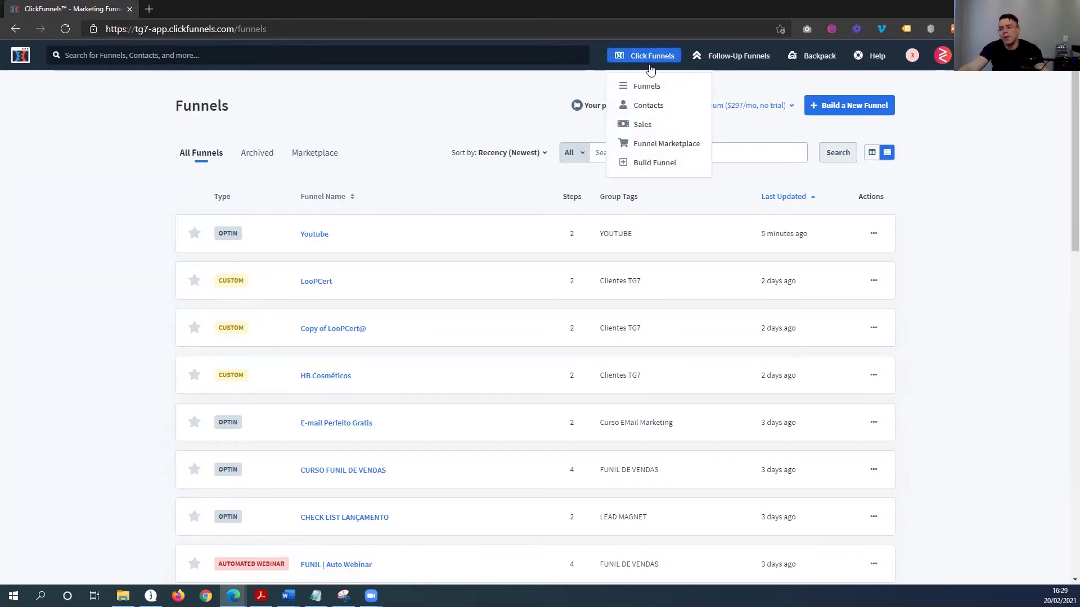
{"action": "scroll", "coordinate": [476, 264], "scroll_direction": "down", "scroll_amount": 4}
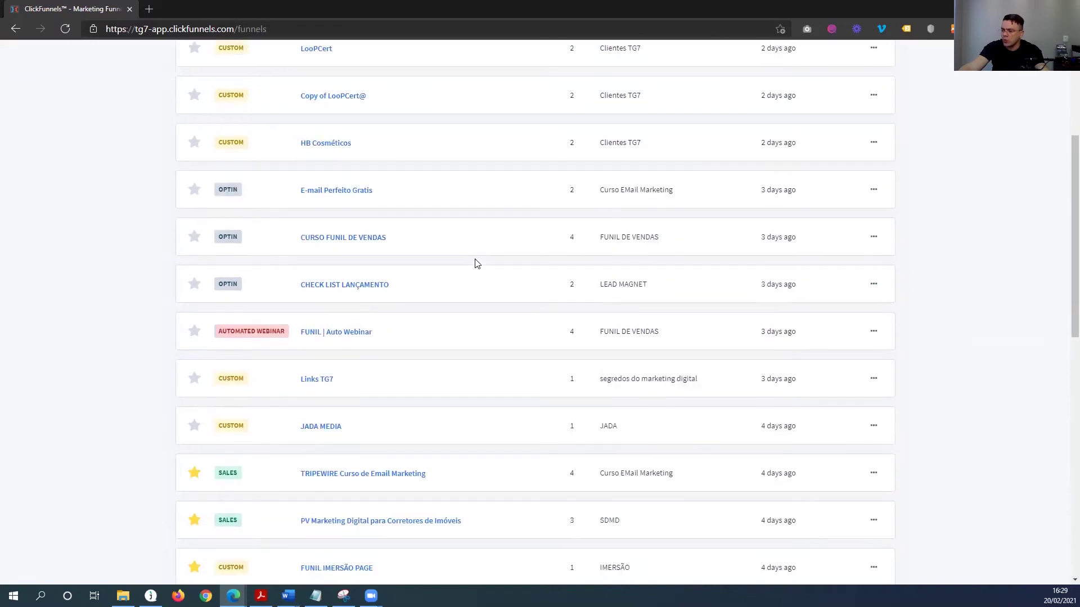
{"action": "scroll", "coordinate": [475, 264], "scroll_direction": "down", "scroll_amount": 1}
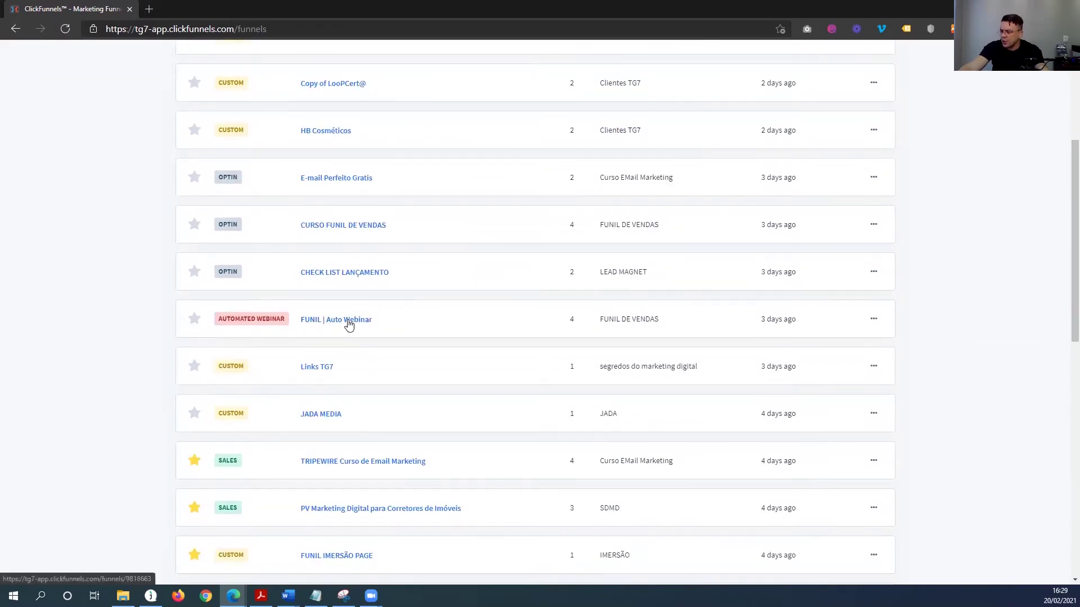
{"action": "scroll", "coordinate": [352, 327], "scroll_direction": "down", "scroll_amount": 4}
{"action": "scroll", "coordinate": [394, 298], "scroll_direction": "up", "scroll_amount": 4}
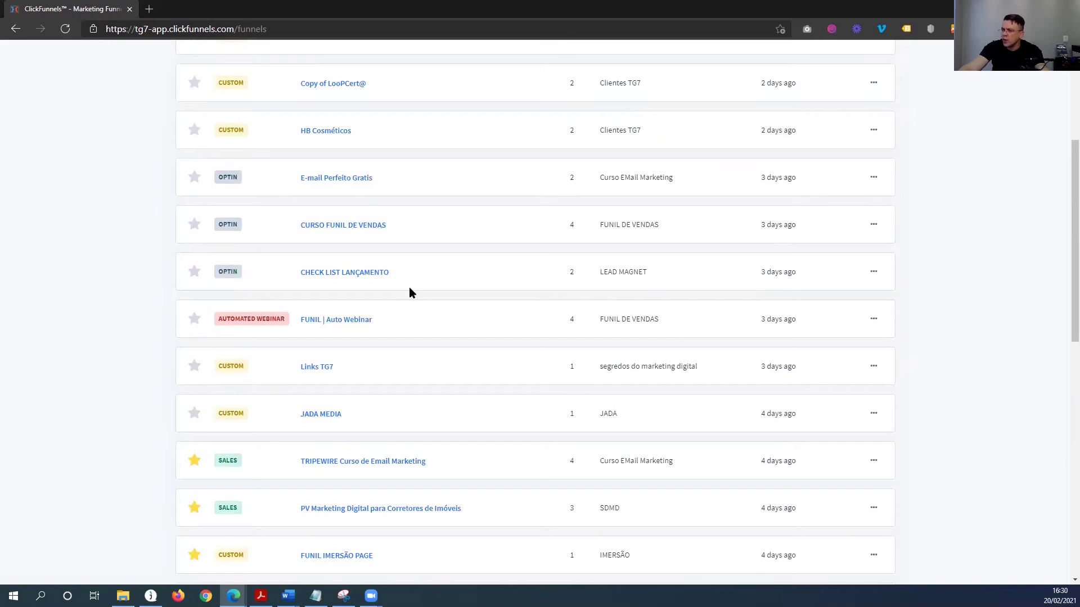
{"action": "scroll", "coordinate": [366, 321], "scroll_direction": "up", "scroll_amount": 3}
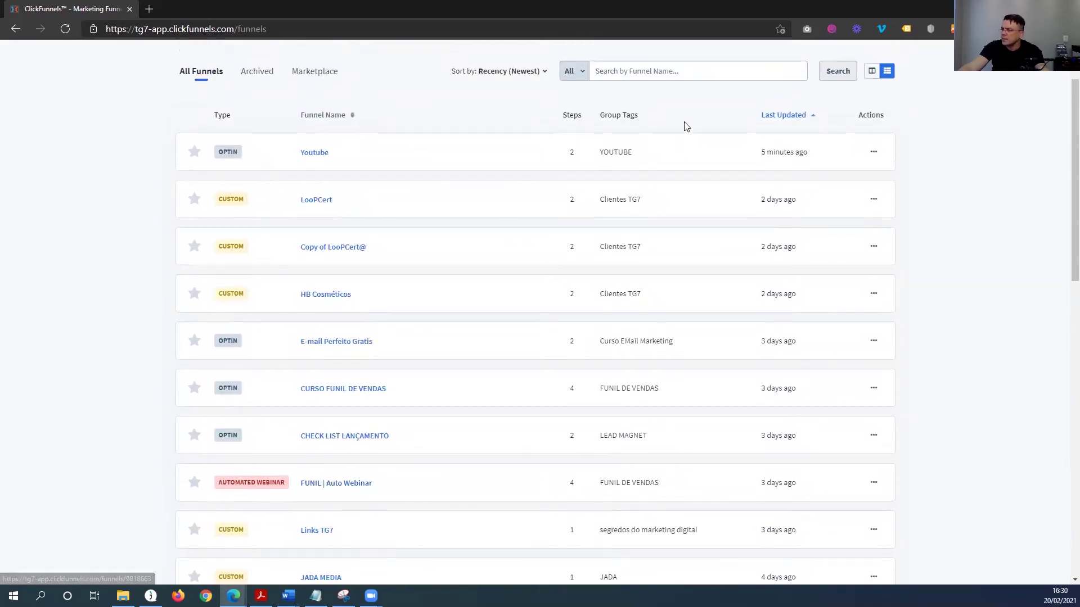
Step: Search the funnels for "email" within the group tag Curso EMail Marketing
{"action": "left_click", "coordinate": [680, 65]}
{"action": "type", "text": "email"}
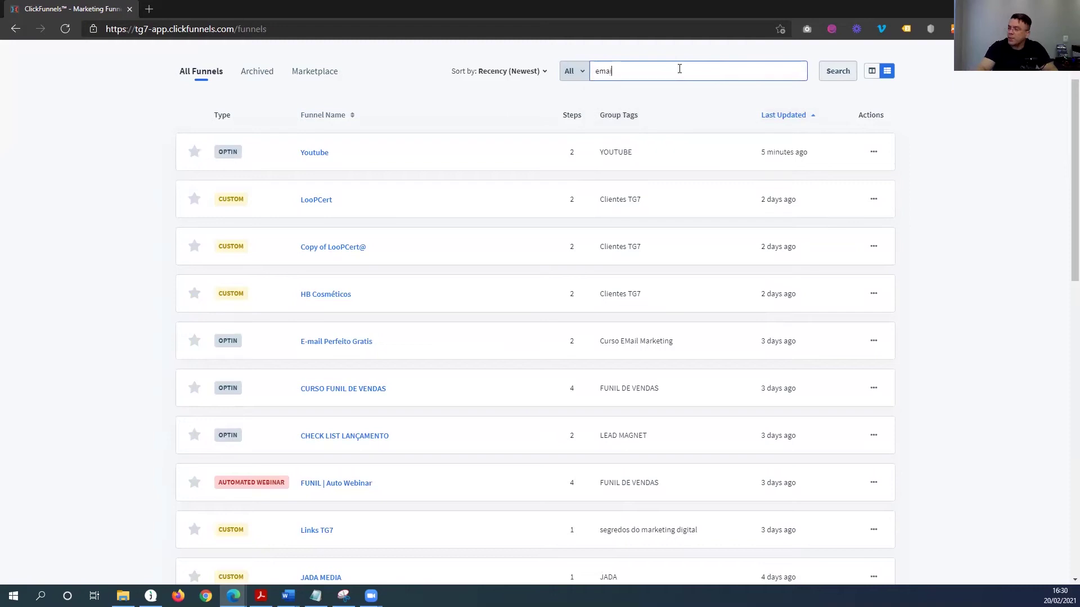
{"action": "left_click", "coordinate": [572, 73]}
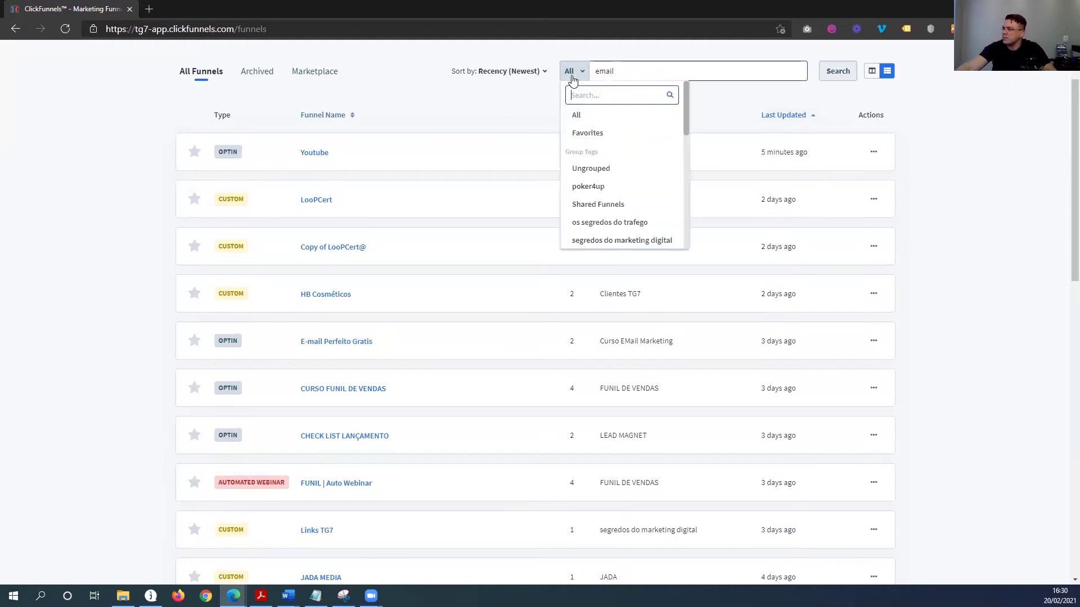
{"action": "scroll", "coordinate": [632, 163], "scroll_direction": "down", "scroll_amount": 4}
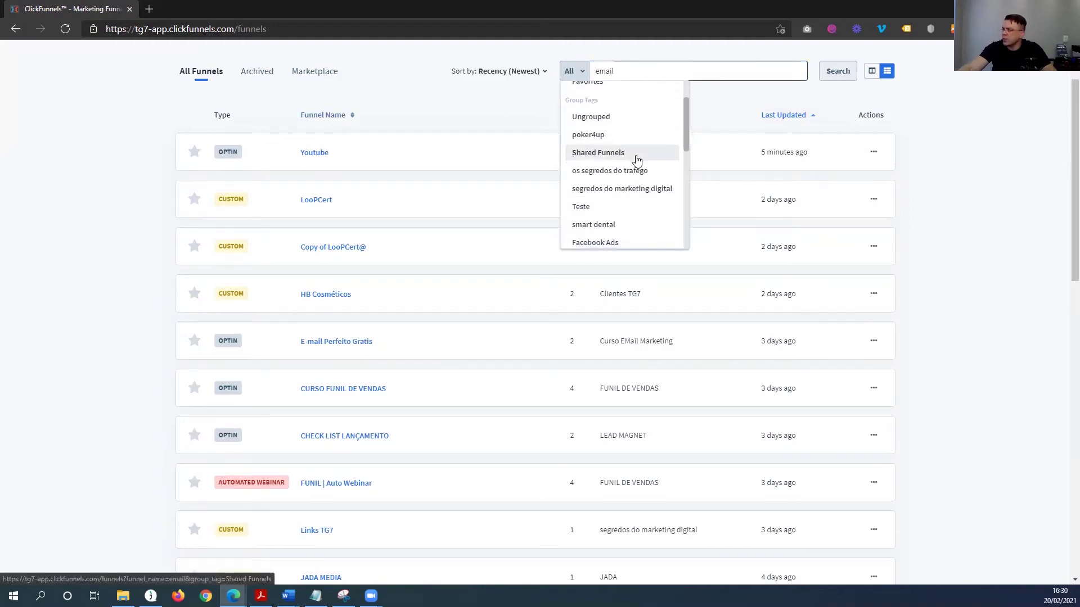
{"action": "scroll", "coordinate": [633, 191], "scroll_direction": "down", "scroll_amount": 1}
{"action": "scroll", "coordinate": [633, 194], "scroll_direction": "up", "scroll_amount": 3}
{"action": "scroll", "coordinate": [634, 194], "scroll_direction": "up", "scroll_amount": 1}
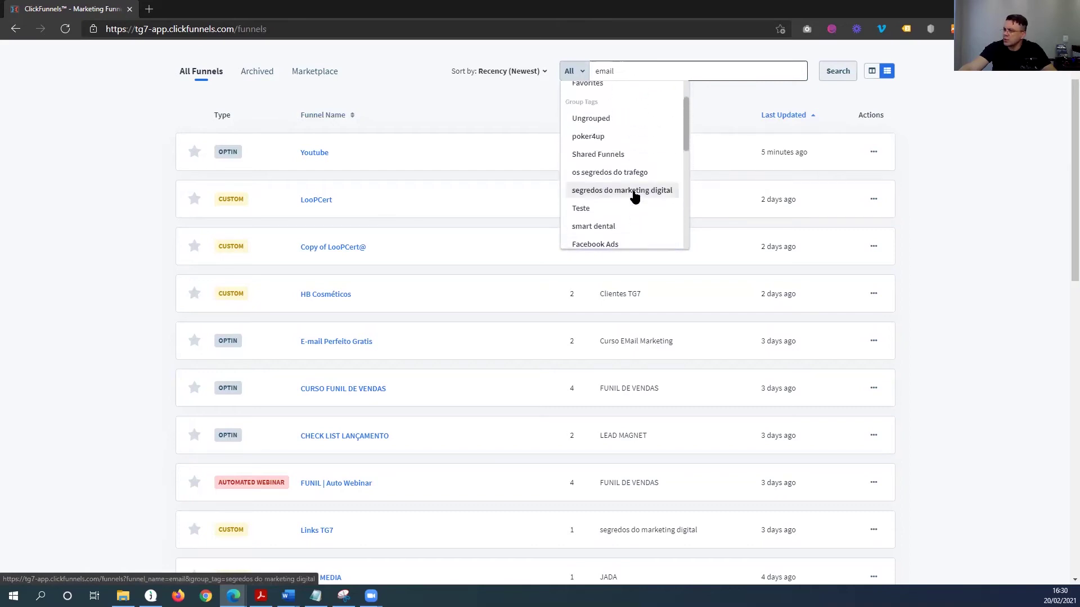
{"action": "scroll", "coordinate": [629, 197], "scroll_direction": "down", "scroll_amount": 2}
{"action": "scroll", "coordinate": [633, 194], "scroll_direction": "down", "scroll_amount": 2}
{"action": "scroll", "coordinate": [634, 196], "scroll_direction": "up", "scroll_amount": 3}
{"action": "scroll", "coordinate": [634, 197], "scroll_direction": "up", "scroll_amount": 2}
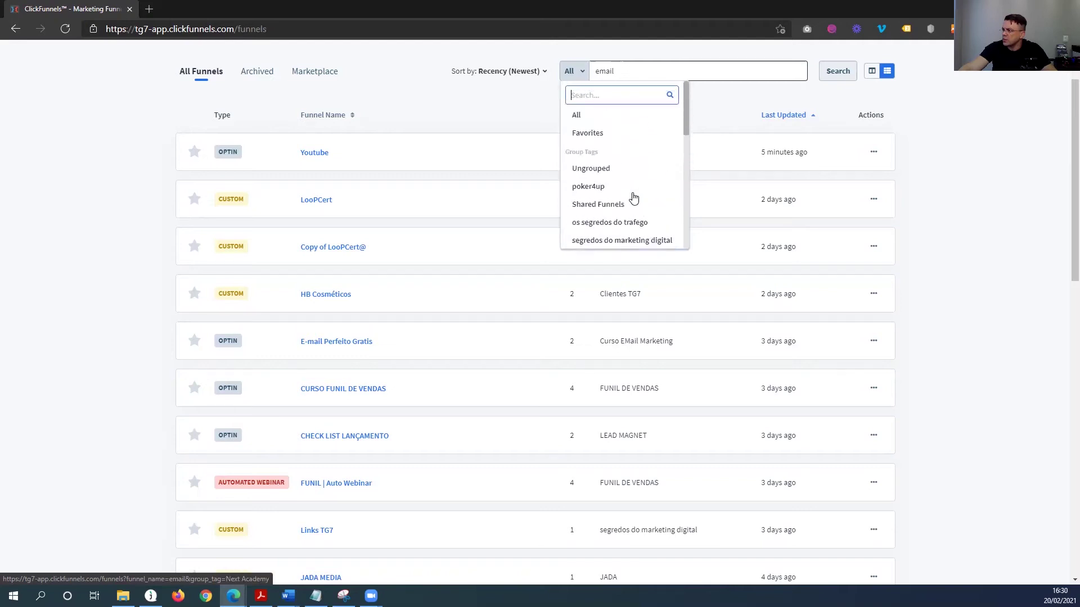
{"action": "scroll", "coordinate": [635, 198], "scroll_direction": "up", "scroll_amount": 2}
{"action": "scroll", "coordinate": [634, 198], "scroll_direction": "down", "scroll_amount": 4}
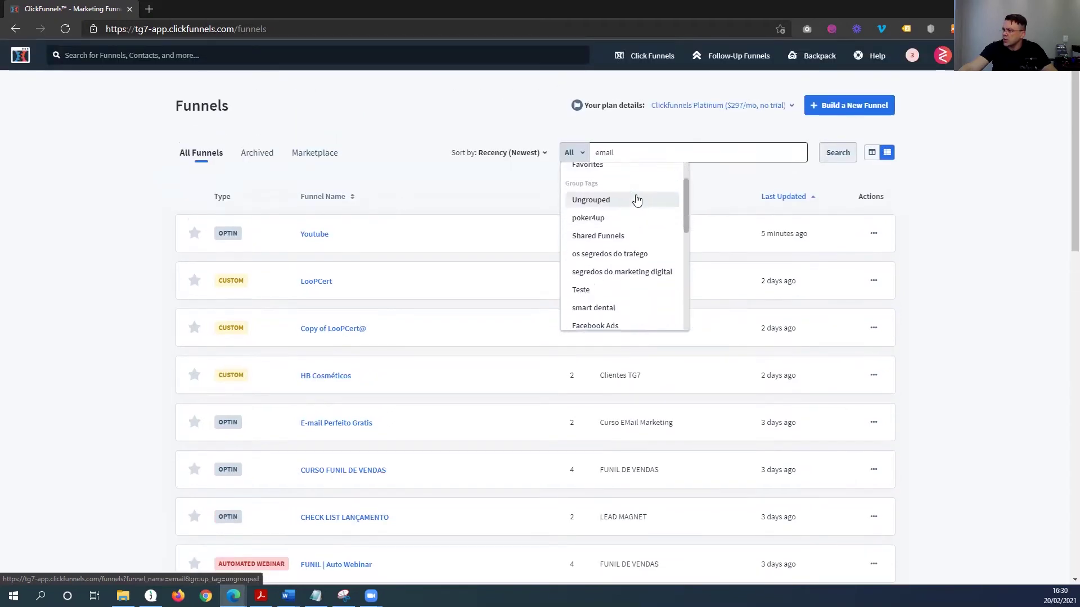
{"action": "scroll", "coordinate": [641, 226], "scroll_direction": "down", "scroll_amount": 7}
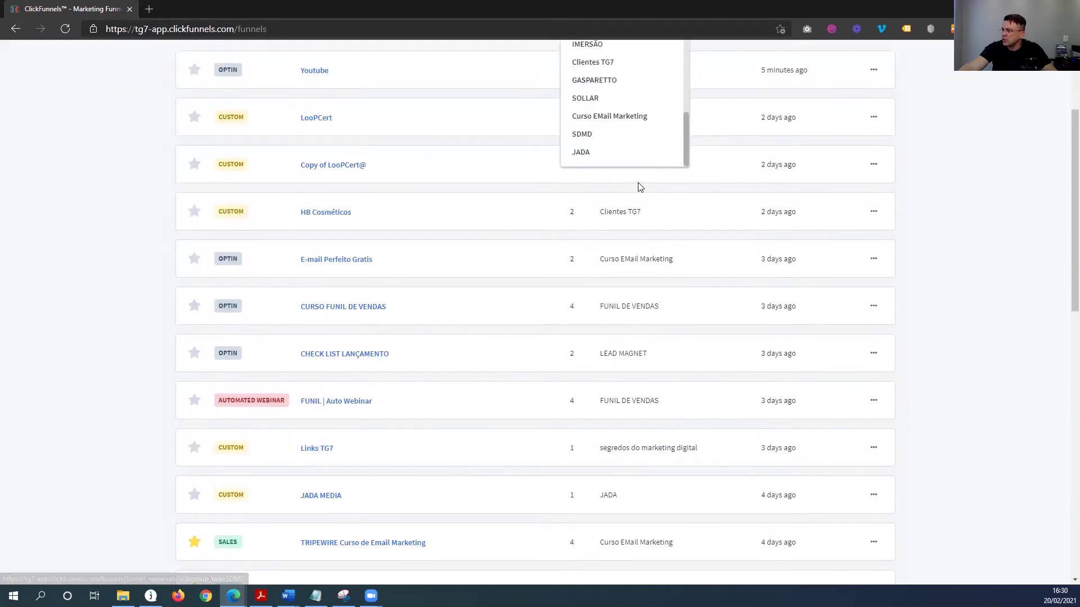
{"action": "scroll", "coordinate": [638, 143], "scroll_direction": "up", "scroll_amount": 1}
{"action": "left_click", "coordinate": [637, 142]}
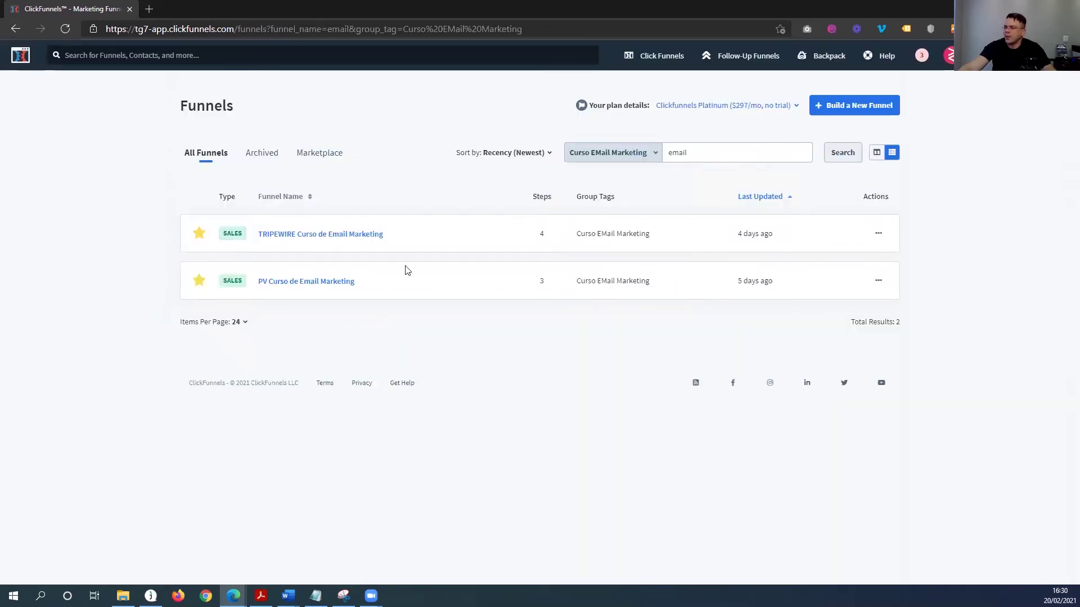
Step: Clear the funnel name from the search and rerun it using only the group tag filter
{"action": "left_click_drag", "start_coordinate": [699, 157], "coordinate": [663, 171]}
{"action": "key", "text": "BackSpace"}
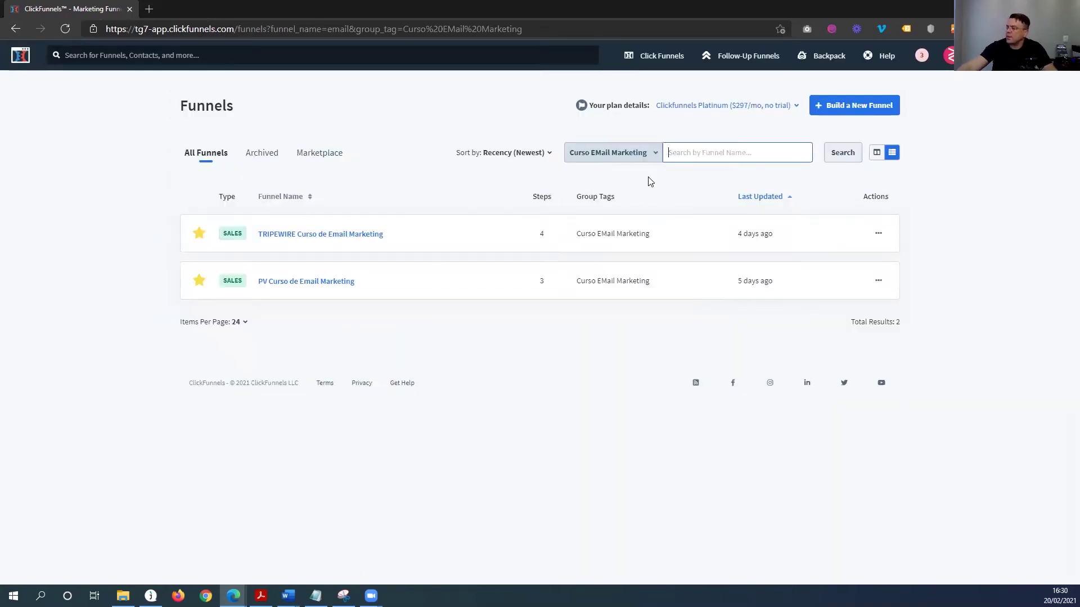
{"action": "left_click", "coordinate": [839, 158]}
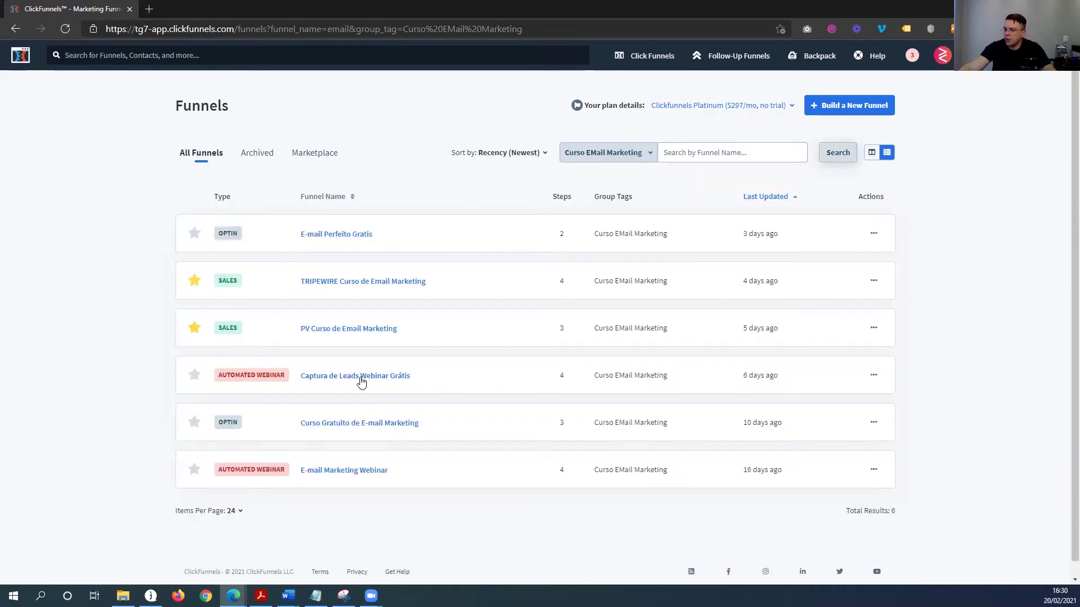
Step: Open the Captura de Leads Webinar Grátis funnel and bring up its live registration and Webinar Countdown pages in separate browser tabs
{"action": "left_click", "coordinate": [361, 383]}
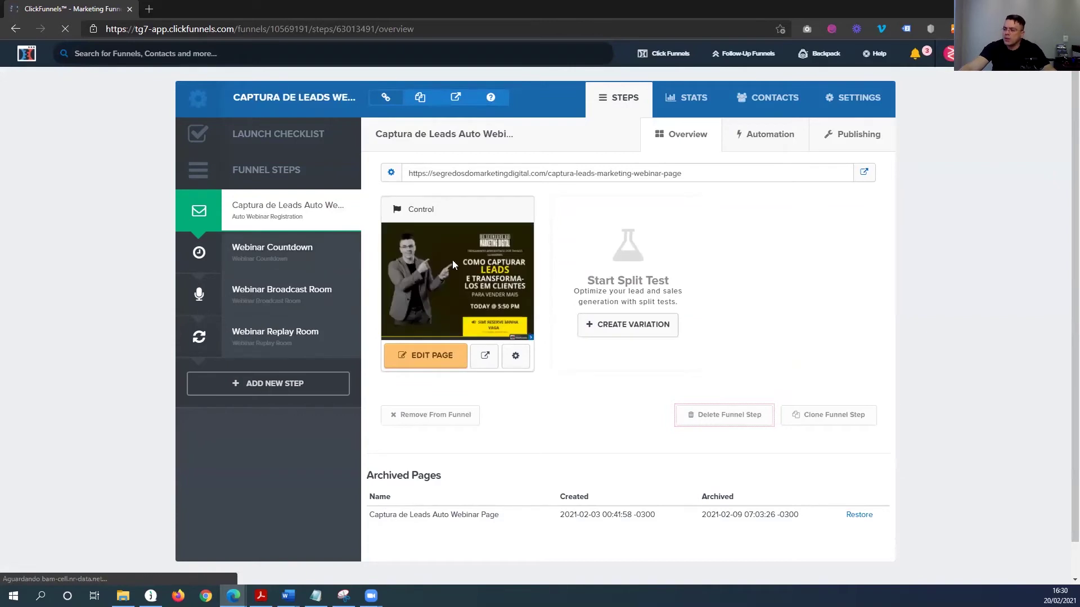
{"action": "left_click", "coordinate": [865, 173]}
{"action": "left_click", "coordinate": [73, 8]}
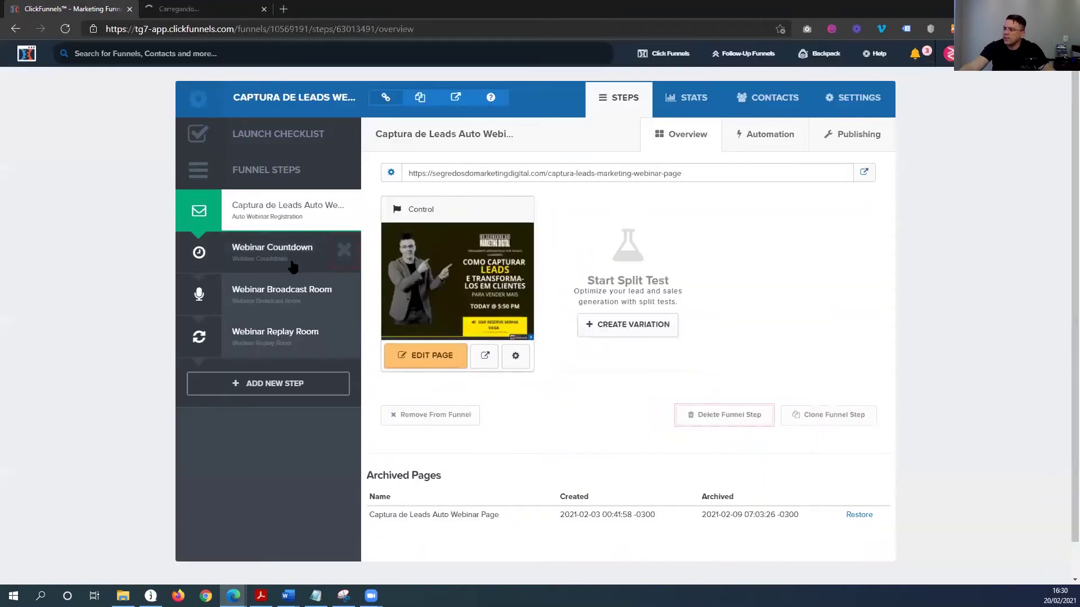
{"action": "left_click", "coordinate": [869, 175]}
{"action": "left_click", "coordinate": [74, 9]}
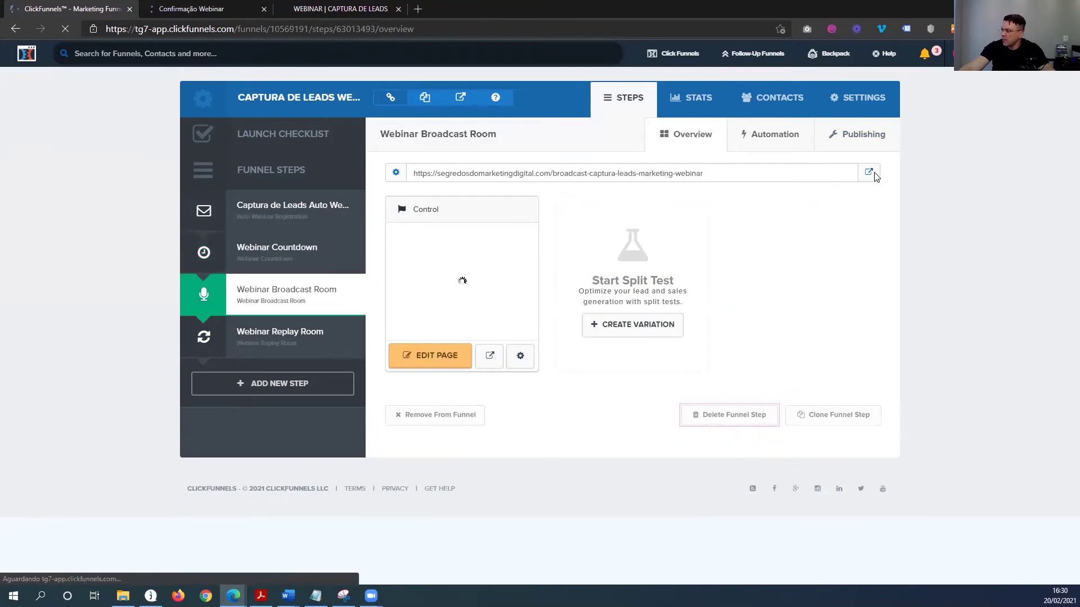
Step: Open the live Webinar Broadcast Room and Webinar Replay Room pages in separate browser tabs and return to the funnel editor
{"action": "left_click", "coordinate": [869, 173]}
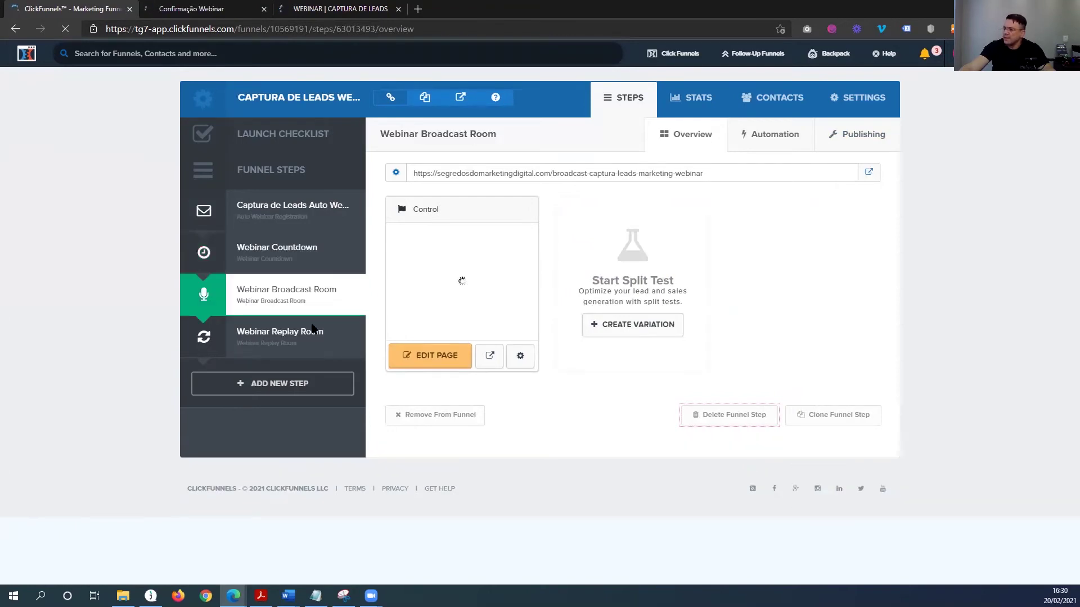
{"action": "left_click", "coordinate": [82, 6]}
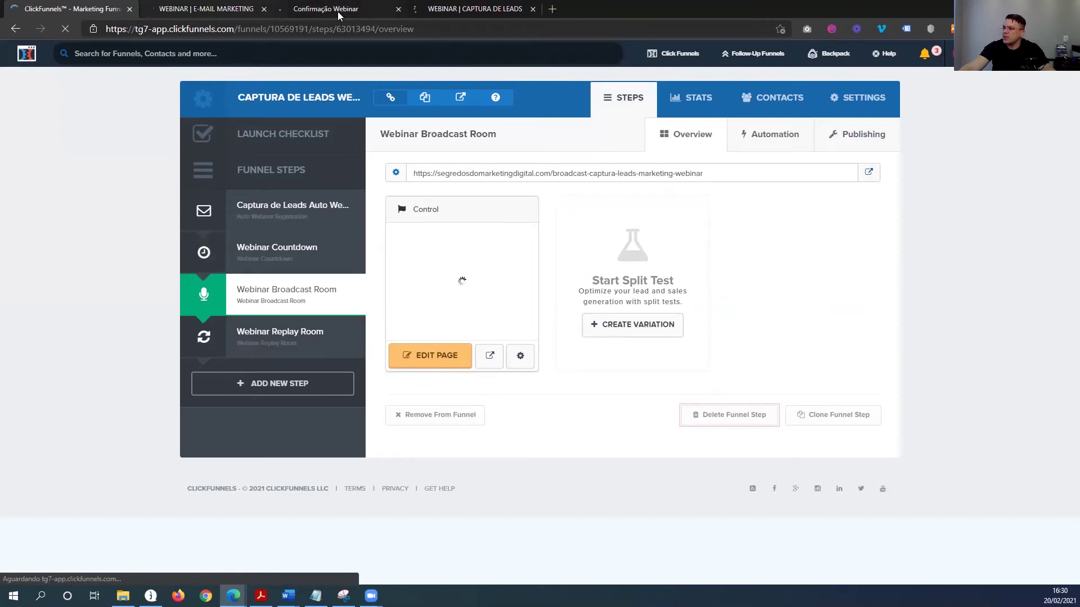
{"action": "left_click", "coordinate": [868, 173]}
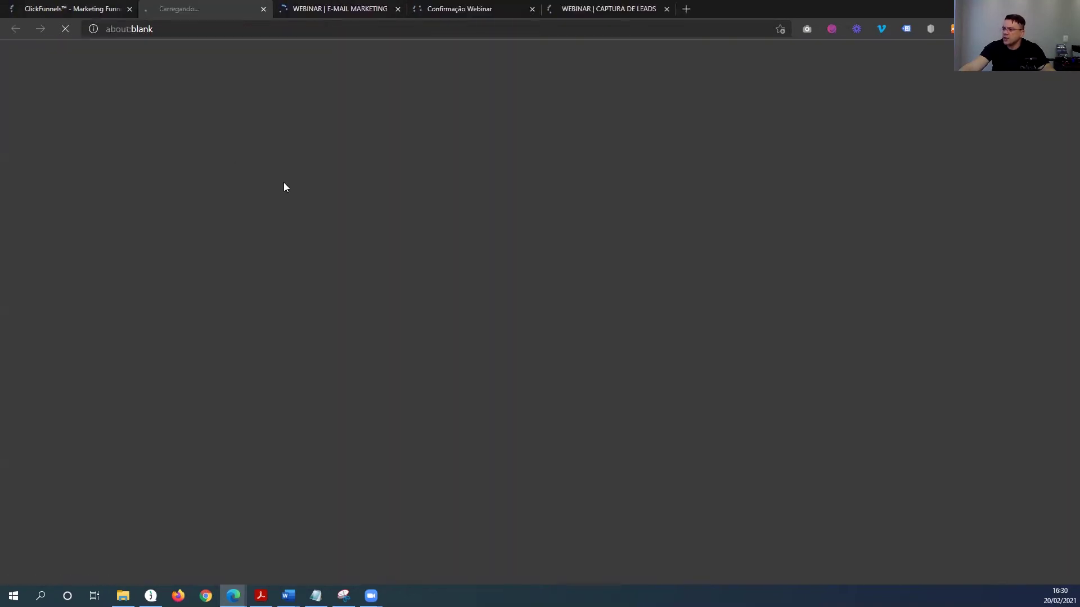
{"action": "left_click", "coordinate": [101, 7]}
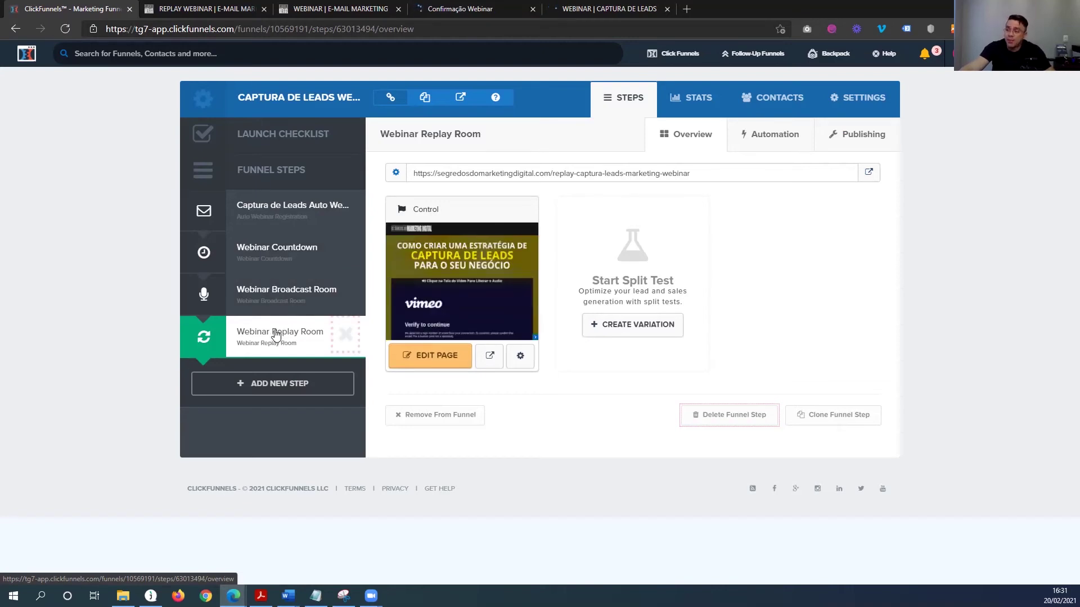
Step: View the live webinar registration page, dismiss its sign-up popup and look through the whole page
{"action": "left_click", "coordinate": [608, 8]}
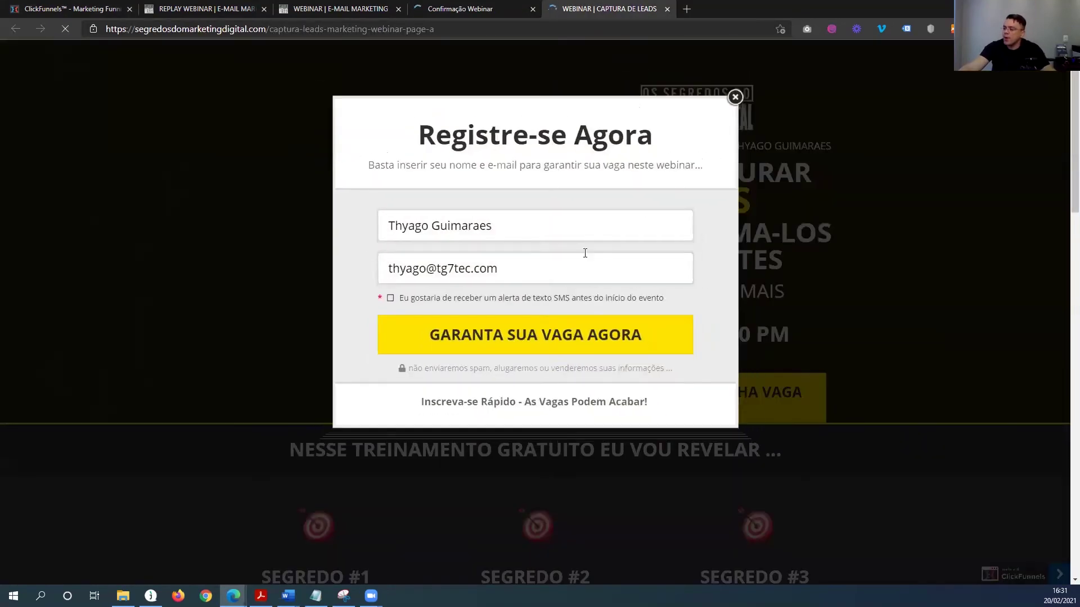
{"action": "left_click", "coordinate": [735, 94]}
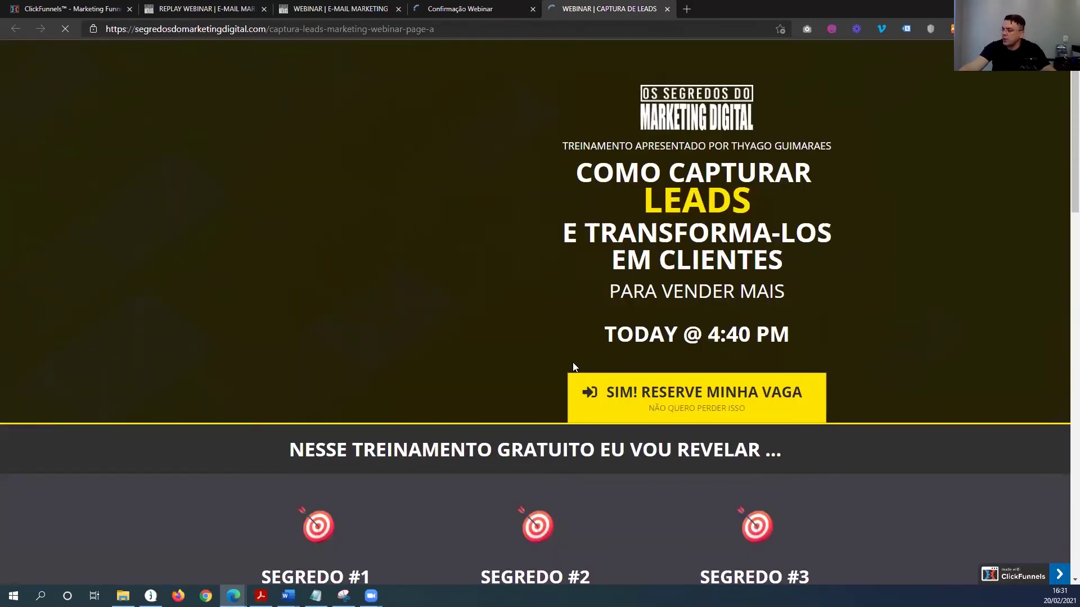
{"action": "scroll", "coordinate": [573, 366], "scroll_direction": "down", "scroll_amount": 12}
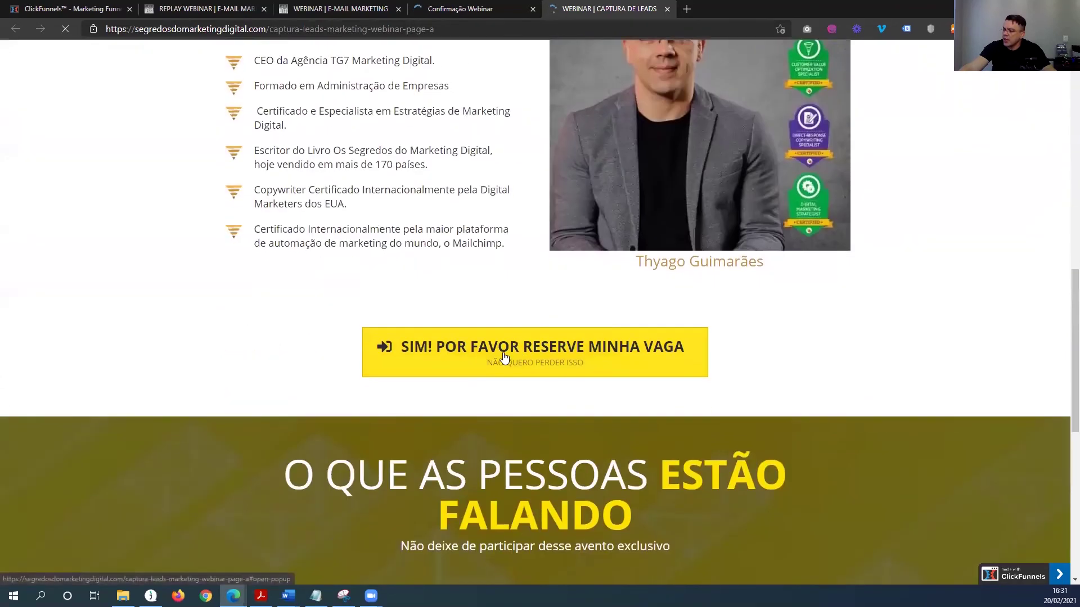
{"action": "scroll", "coordinate": [502, 365], "scroll_direction": "down", "scroll_amount": 9}
{"action": "scroll", "coordinate": [502, 383], "scroll_direction": "up", "scroll_amount": 4}
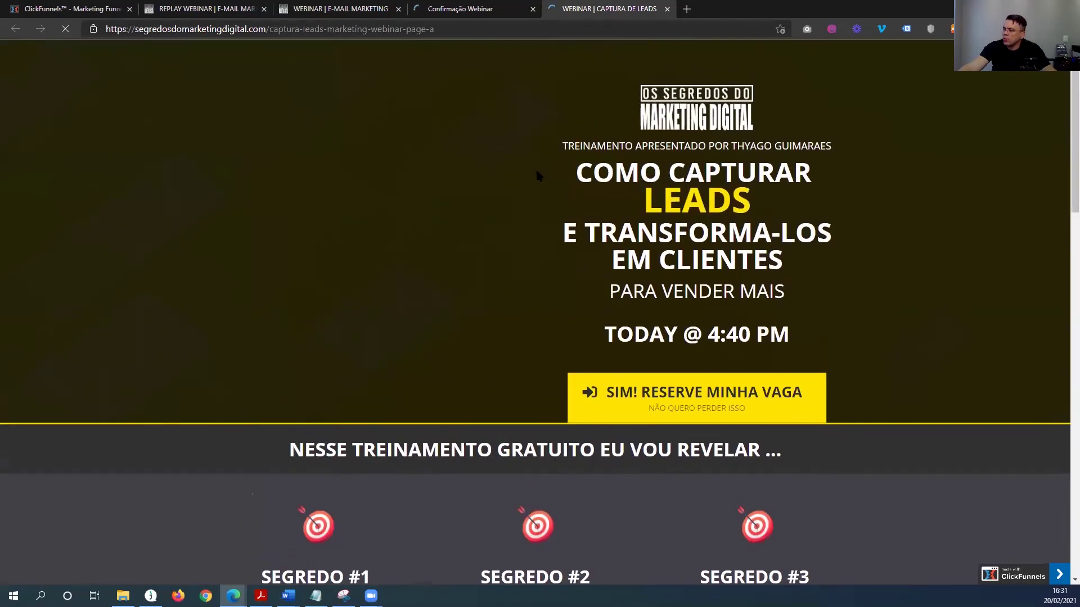
Step: View the live webinar confirmation page with its countdown and event ticket
{"action": "left_click", "coordinate": [464, 9]}
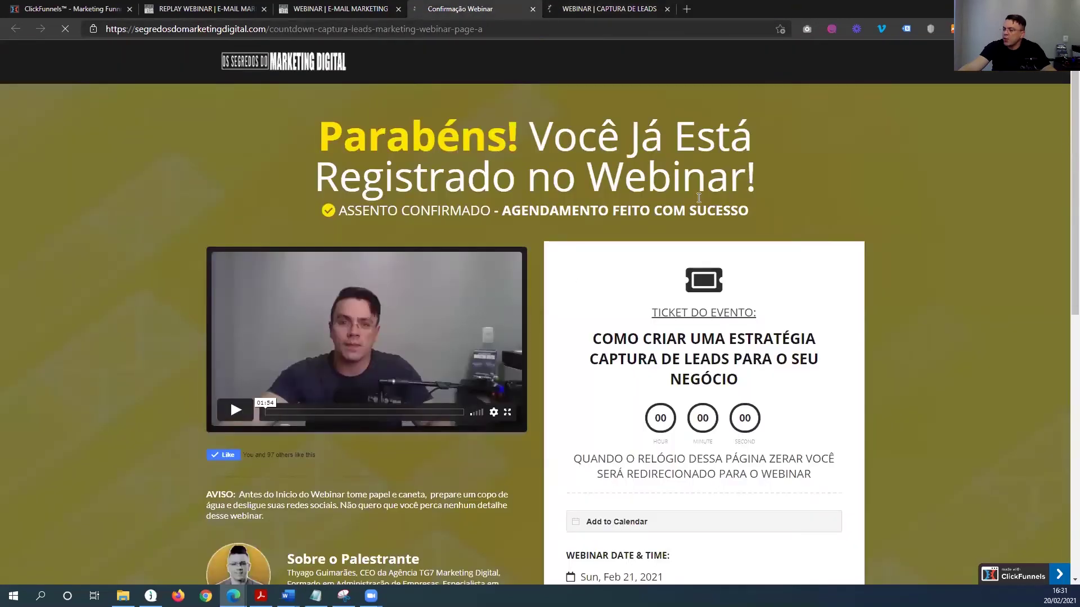
{"action": "scroll", "coordinate": [427, 261], "scroll_direction": "down", "scroll_amount": 1}
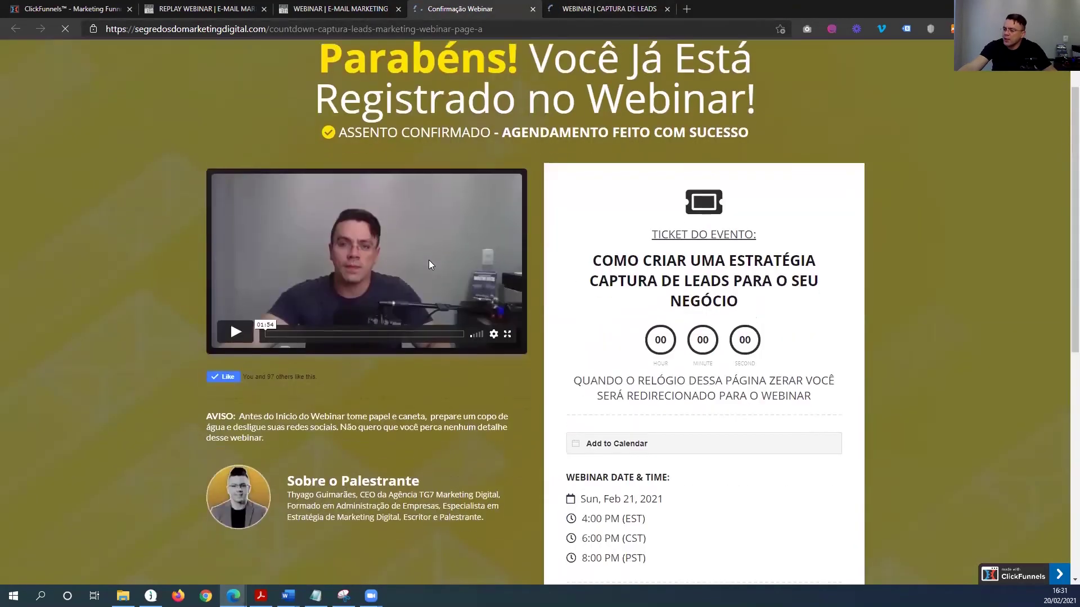